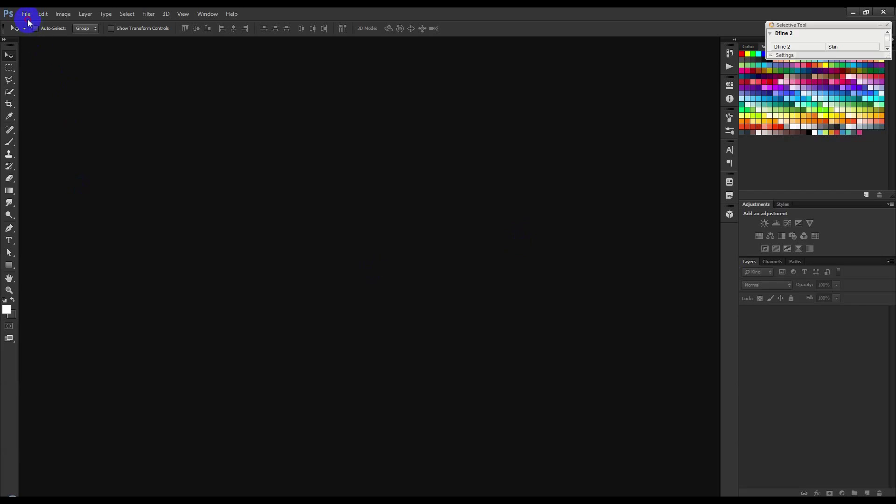
- Create a white 2048 x 1365 px document and add a gradient fill layer using the black-to-white preset
{"action": "left_click", "coordinate": [29, 23]}
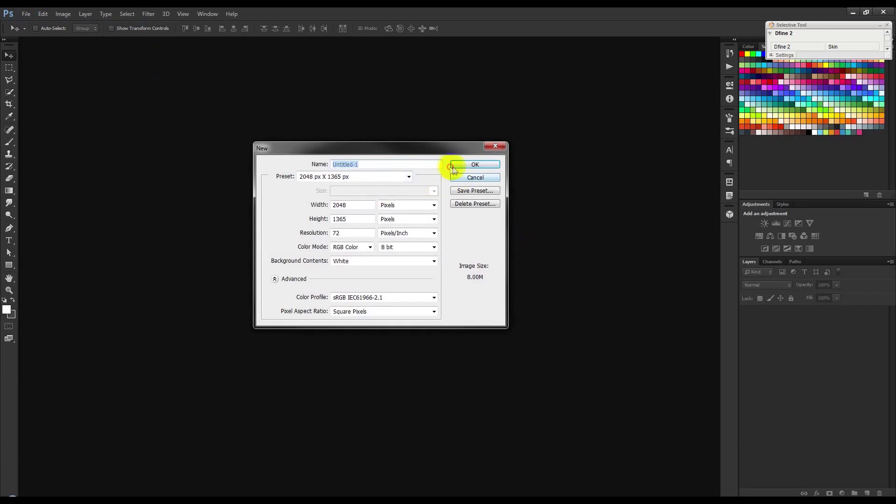
{"action": "left_click", "coordinate": [462, 165]}
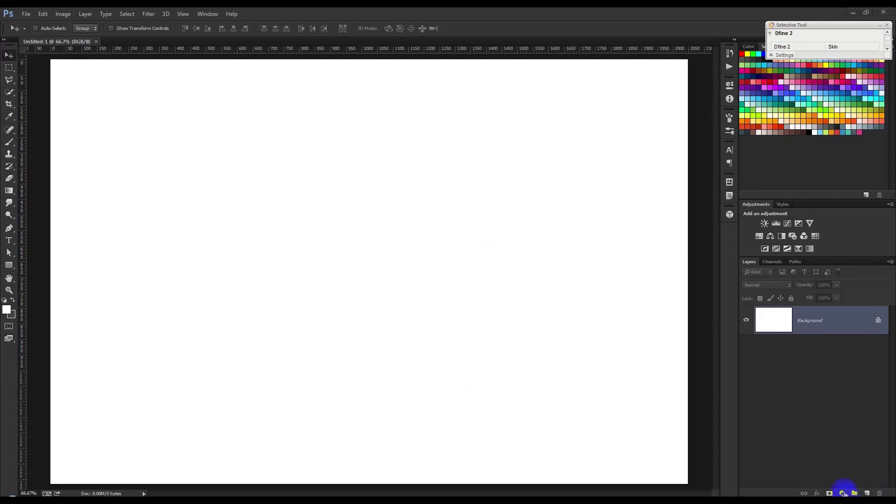
{"action": "left_click", "coordinate": [836, 494]}
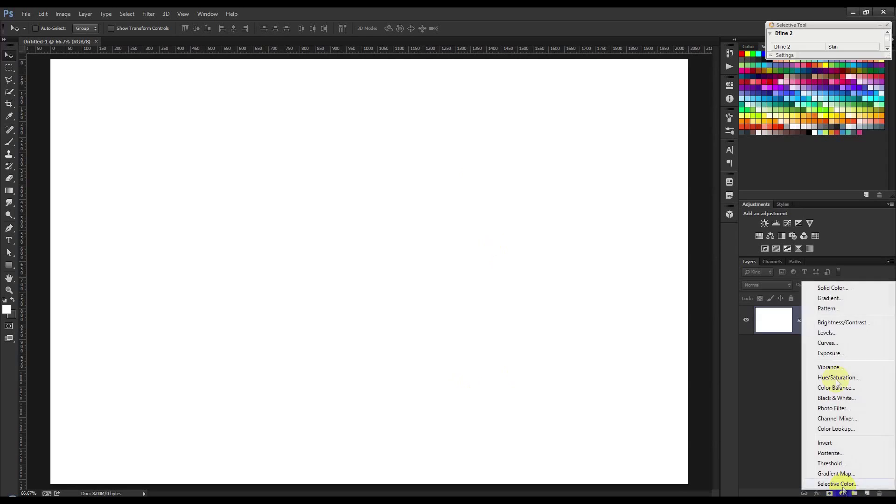
{"action": "left_click", "coordinate": [817, 301]}
{"action": "left_click", "coordinate": [699, 131]}
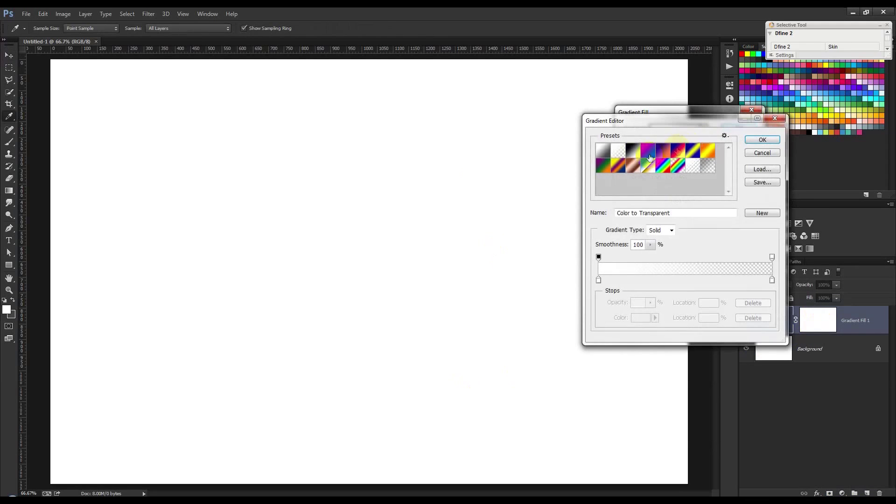
{"action": "left_click", "coordinate": [633, 151]}
{"action": "left_click", "coordinate": [761, 140]}
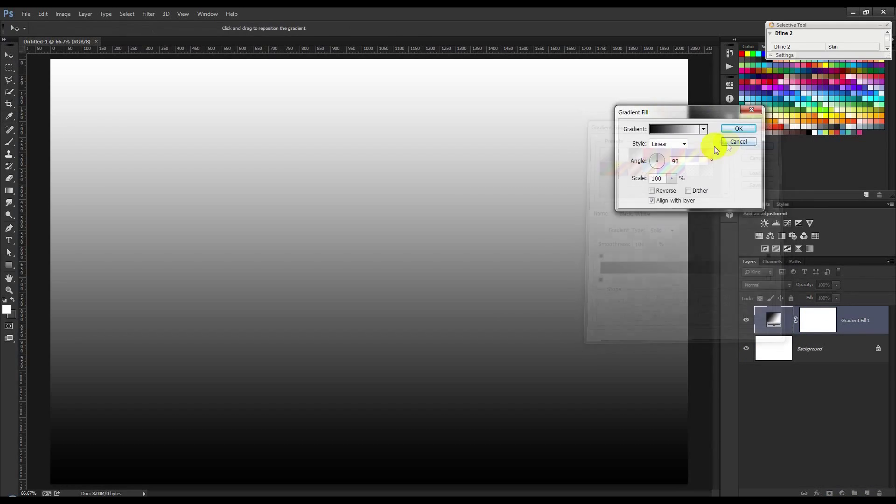
- Make the gradient radial, reversed and dithered at 0°, shift its bright centre upward, and set the layer opacity to 40%
{"action": "left_click", "coordinate": [666, 144]}
{"action": "left_click", "coordinate": [663, 161]}
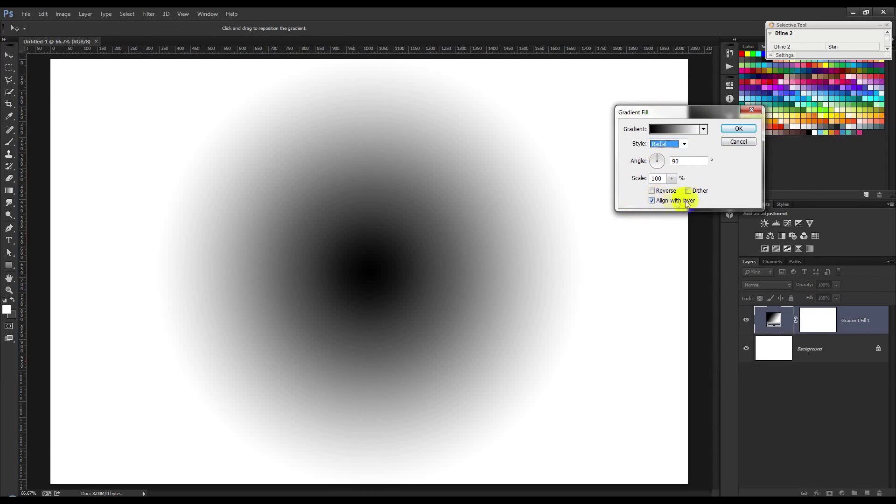
{"action": "left_click", "coordinate": [652, 191]}
{"action": "left_click", "coordinate": [699, 193]}
{"action": "left_click", "coordinate": [679, 161]}
{"action": "type", "text": "0"}
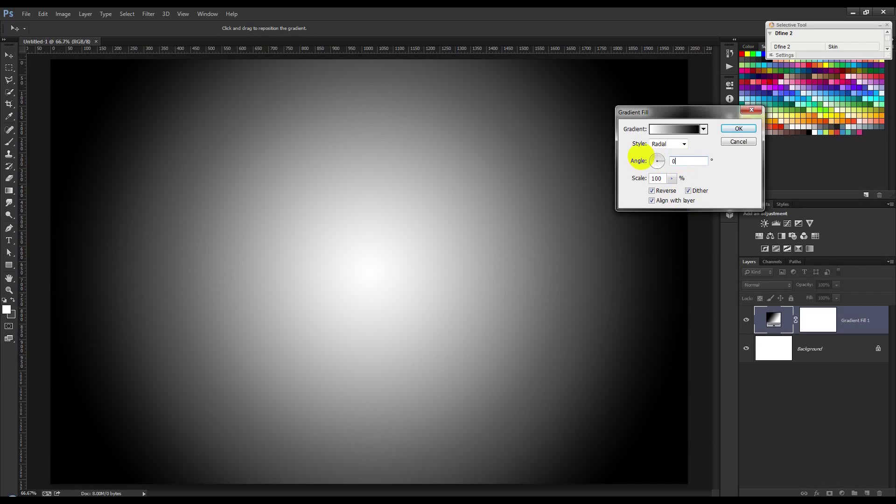
{"action": "left_click_drag", "start_coordinate": [456, 324], "coordinate": [477, 266]}
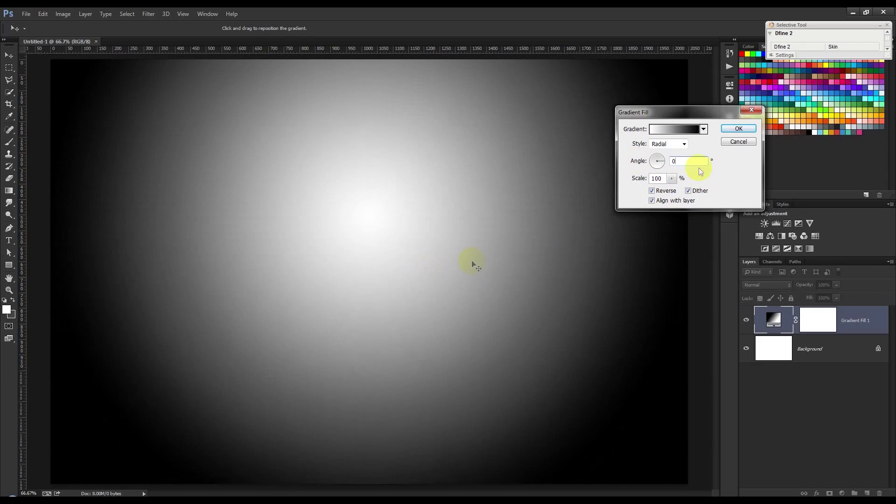
{"action": "left_click", "coordinate": [738, 128]}
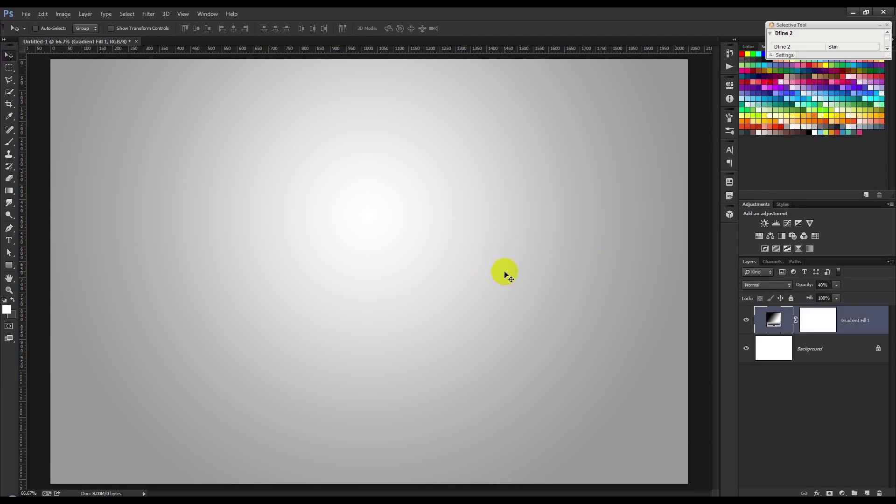
{"action": "left_click", "coordinate": [827, 287]}
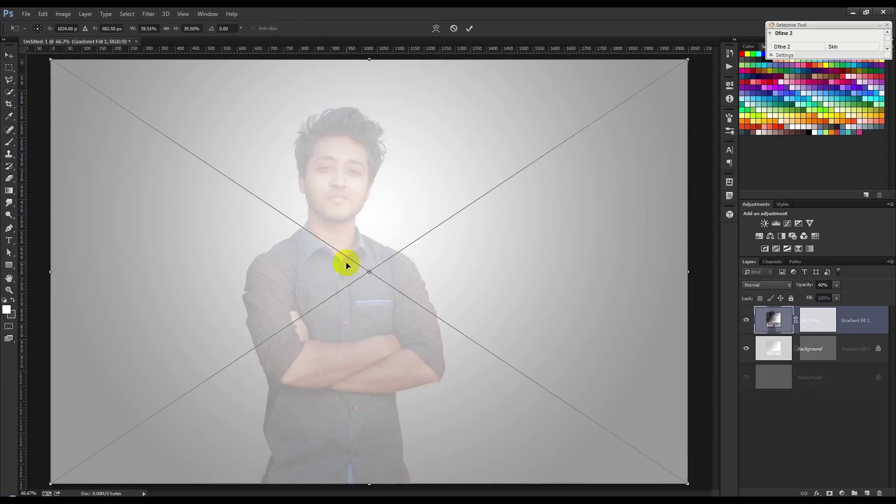
- Scale the placed _MG_9644 portrait to about 33% and position it near the middle of the canvas
{"action": "left_click_drag", "start_coordinate": [454, 263], "coordinate": [478, 246]}
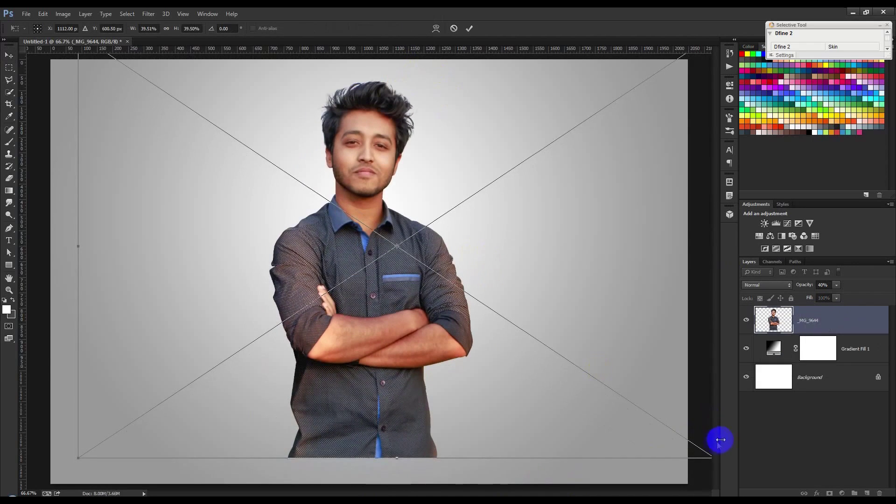
{"action": "left_click_drag", "start_coordinate": [80, 460], "coordinate": [128, 420]}
{"action": "left_click_drag", "start_coordinate": [430, 356], "coordinate": [417, 351]}
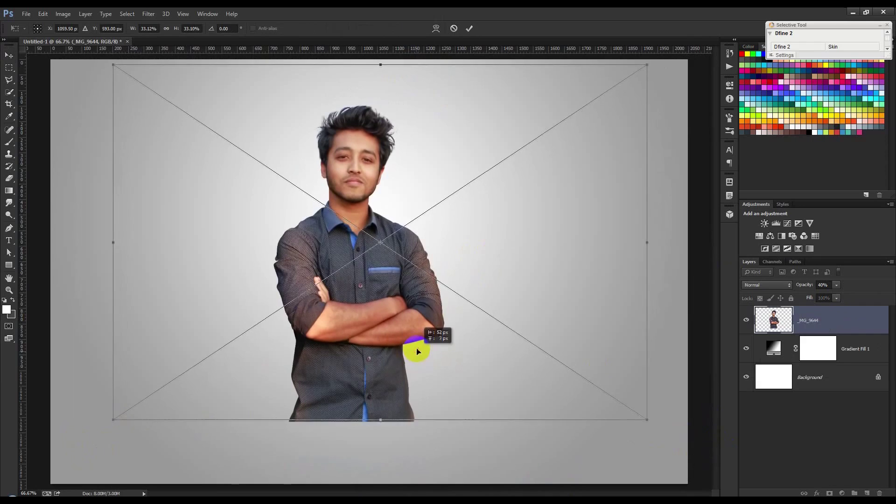
{"action": "left_click", "coordinate": [469, 29]}
{"action": "key", "text": "ctrl+minus"}
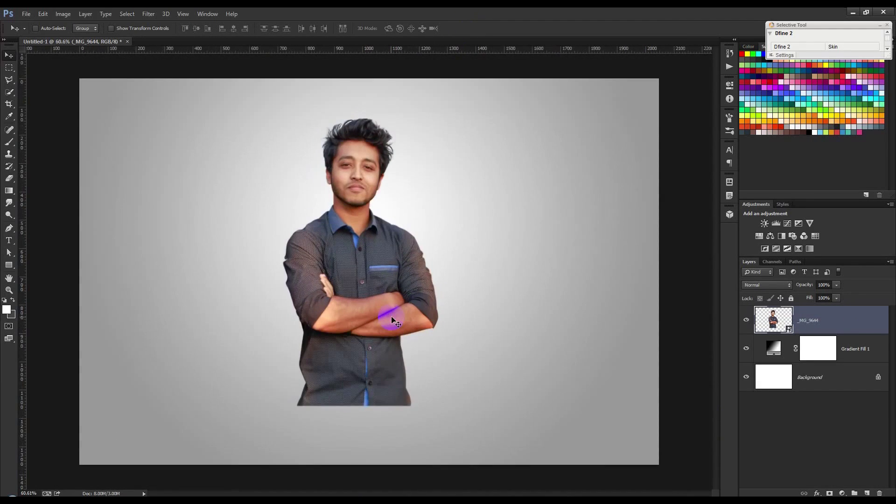
{"action": "mouse_move", "coordinate": [391, 316]}
{"action": "left_mouse_down"}
{"action": "mouse_move", "coordinate": [400, 306]}
{"action": "mouse_move", "coordinate": [388, 314]}
{"action": "left_mouse_up"}
{"action": "key", "text": "ctrl+plus"}
- Rasterize the portrait layer and apply Selective Color to its Reds with Cyan +59, Yellow -18 and Black -31
{"action": "right_click", "coordinate": [822, 320]}
{"action": "left_click", "coordinate": [730, 224]}
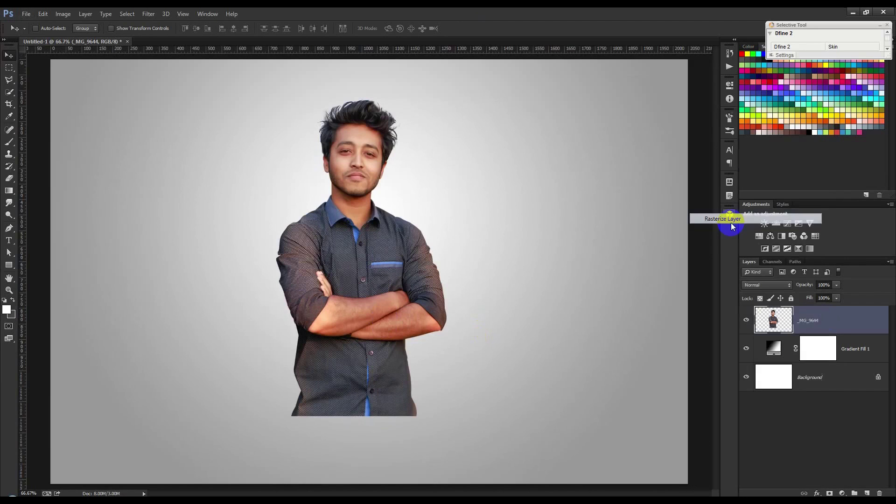
{"action": "left_click", "coordinate": [63, 13]}
{"action": "mouse_move", "coordinate": [77, 38]}
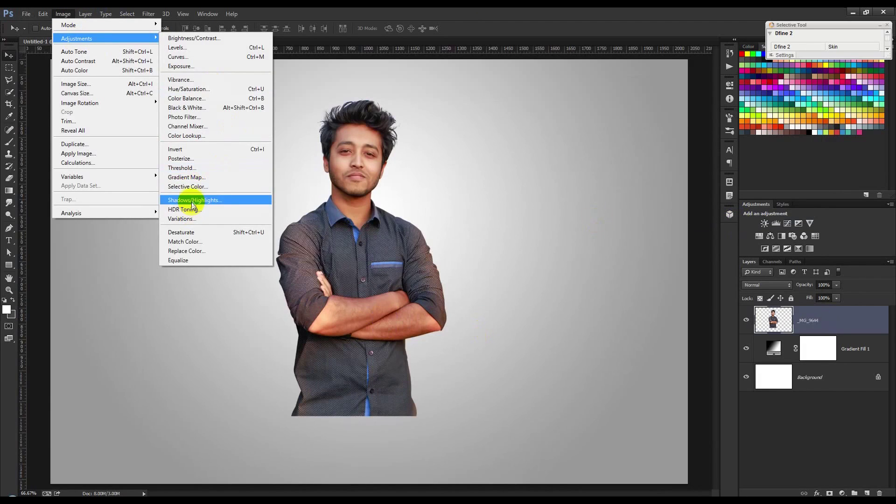
{"action": "left_click", "coordinate": [189, 186]}
{"action": "mouse_move", "coordinate": [620, 243]}
{"action": "left_mouse_down"}
{"action": "mouse_move", "coordinate": [591, 243]}
{"action": "mouse_move", "coordinate": [606, 242]}
{"action": "left_mouse_up"}
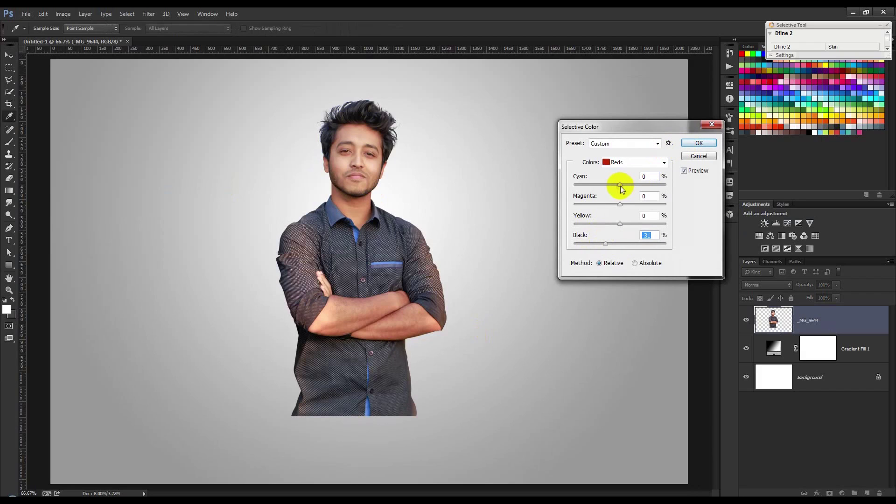
{"action": "left_click_drag", "start_coordinate": [611, 185], "coordinate": [622, 205]}
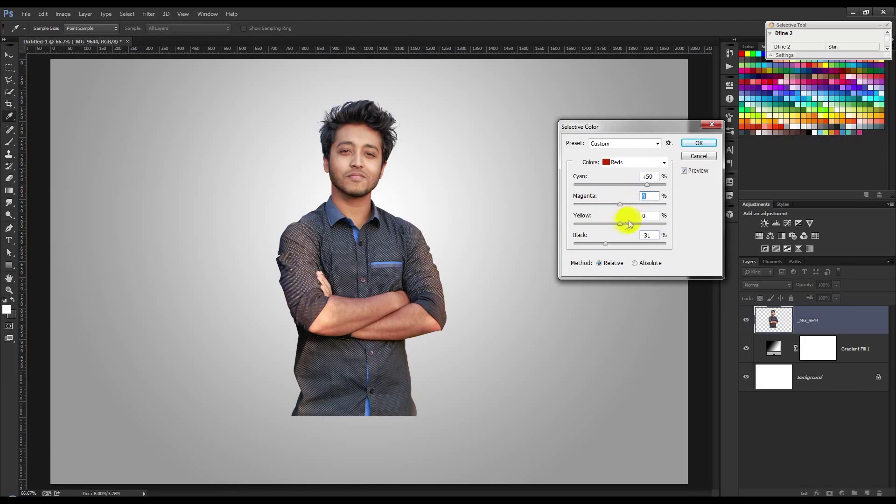
{"action": "left_click_drag", "start_coordinate": [626, 224], "coordinate": [612, 227]}
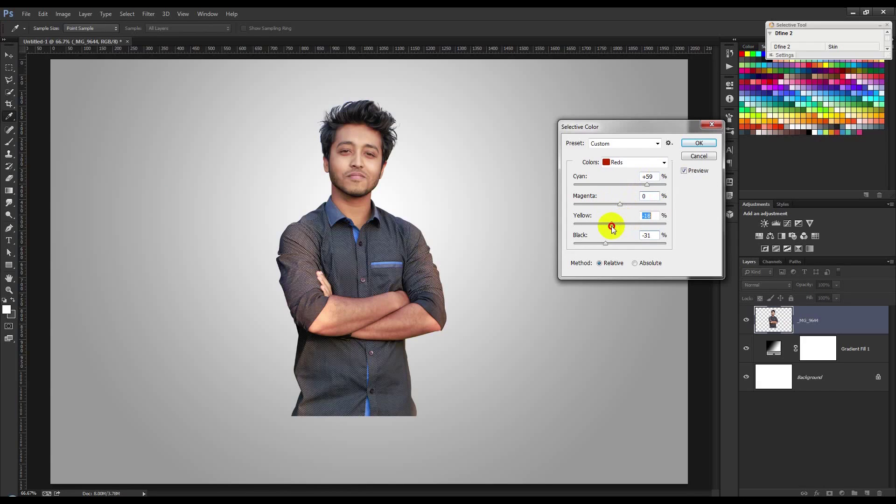
{"action": "left_click", "coordinate": [699, 143]}
- Add a layer mask to the portrait and choose the 621 px textured brush for painting on it in black
{"action": "key", "text": "v"}
{"action": "key", "text": "ctrl+minus"}
{"action": "scroll", "coordinate": [389, 181], "scroll_direction": "up", "scroll_amount": 2}
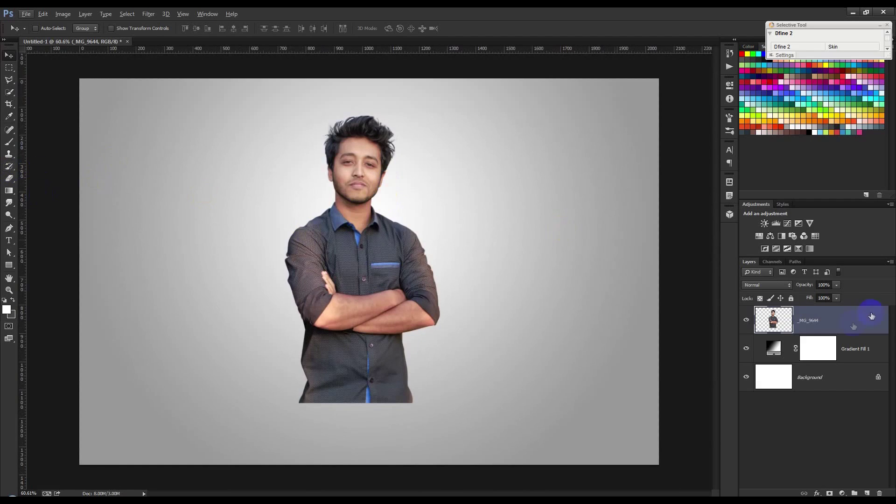
{"action": "left_click", "coordinate": [831, 494]}
{"action": "left_click", "coordinate": [8, 142]}
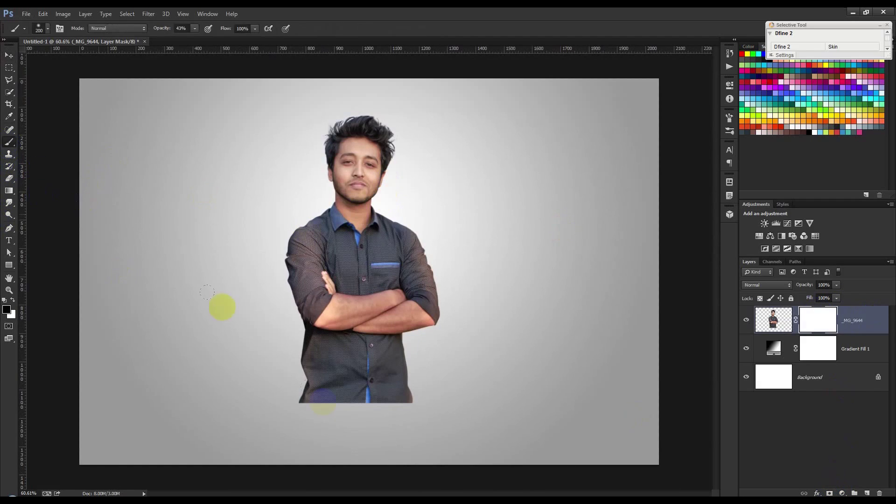
{"action": "left_click_drag", "start_coordinate": [350, 419], "coordinate": [228, 379]}
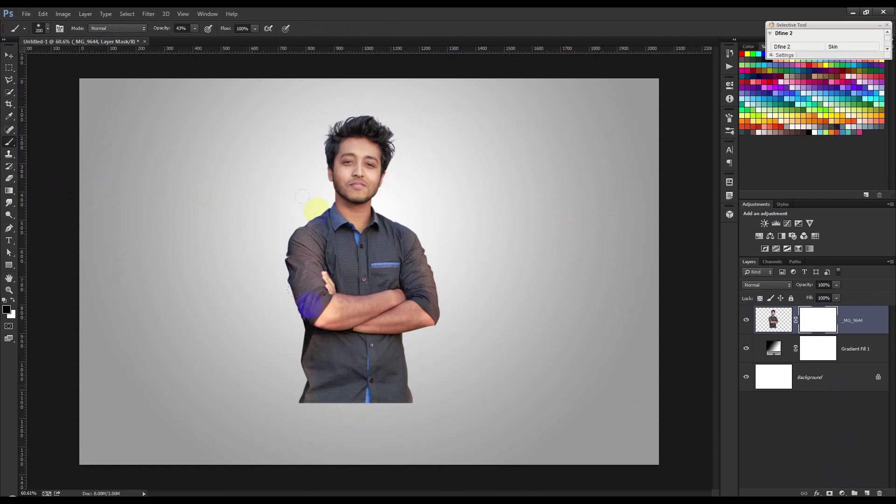
{"action": "right_click", "coordinate": [318, 202]}
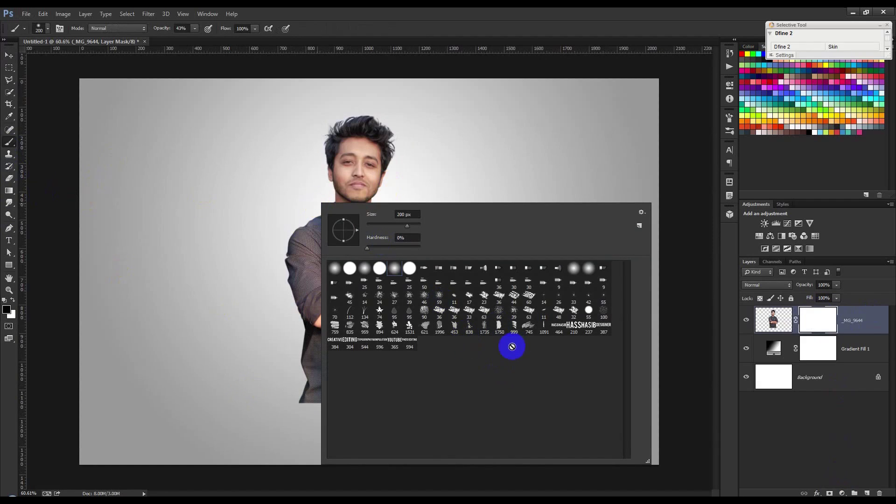
{"action": "left_click", "coordinate": [350, 325]}
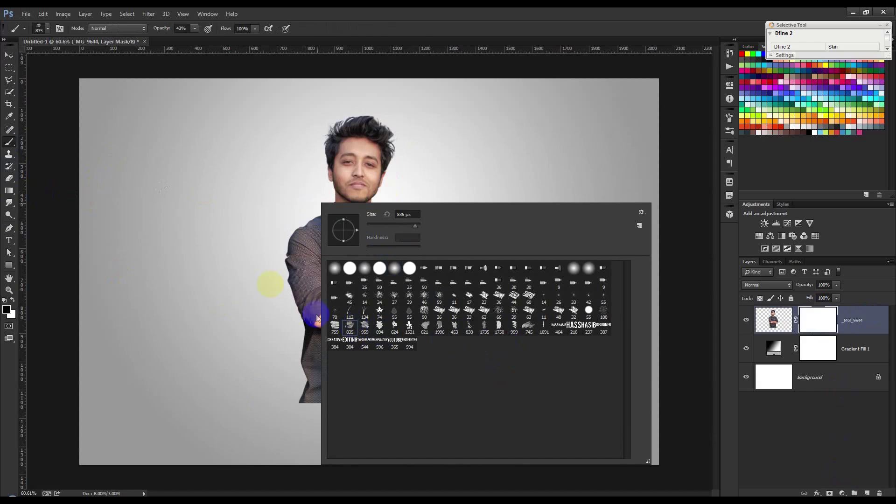
{"action": "left_click", "coordinate": [429, 331]}
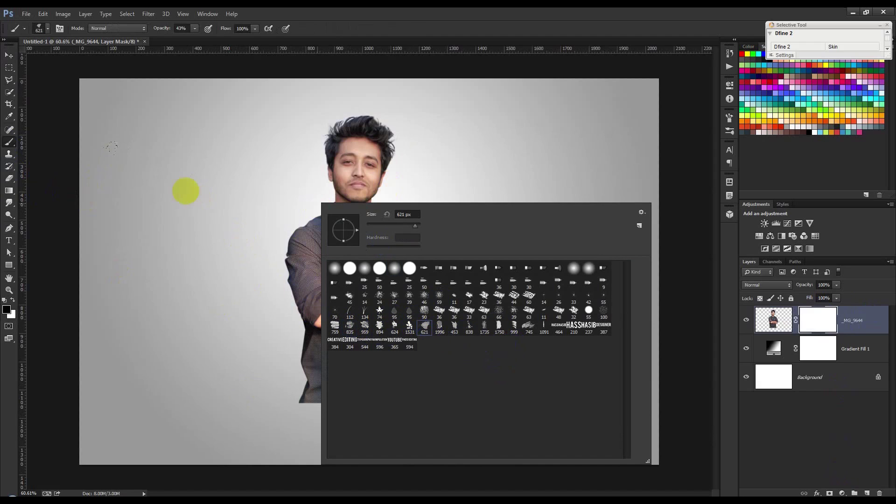
{"action": "left_click", "coordinate": [502, 18]}
- Set the brush opacity to 100% and mask out the bottom edge of the shirt with textured strokes
{"action": "left_click_drag", "start_coordinate": [407, 404], "coordinate": [425, 399]}
{"action": "key", "text": "ctrl+z"}
{"action": "left_click_drag", "start_coordinate": [158, 30], "coordinate": [201, 30]}
{"action": "mouse_move", "coordinate": [425, 398]}
{"action": "left_mouse_down"}
{"action": "mouse_move", "coordinate": [403, 444]}
{"action": "mouse_move", "coordinate": [312, 442]}
{"action": "mouse_move", "coordinate": [276, 429]}
{"action": "left_mouse_up"}
{"action": "left_click_drag", "start_coordinate": [333, 439], "coordinate": [330, 442]}
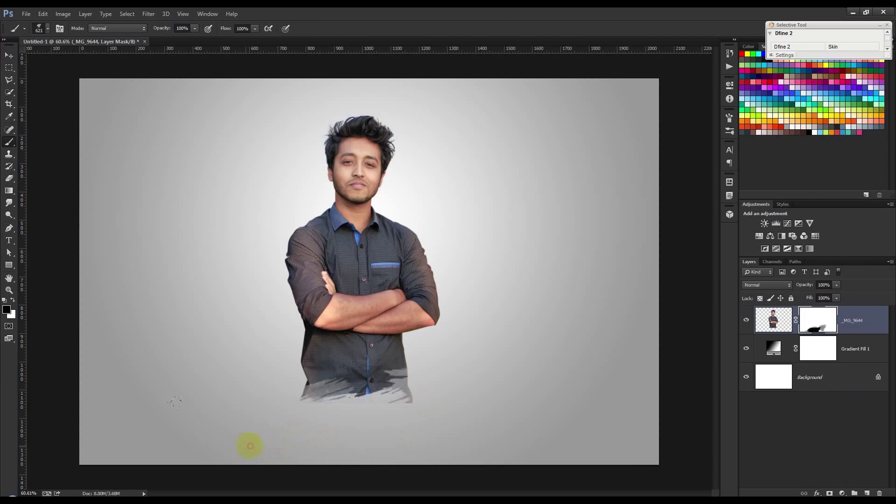
{"action": "left_click", "coordinate": [410, 413]}
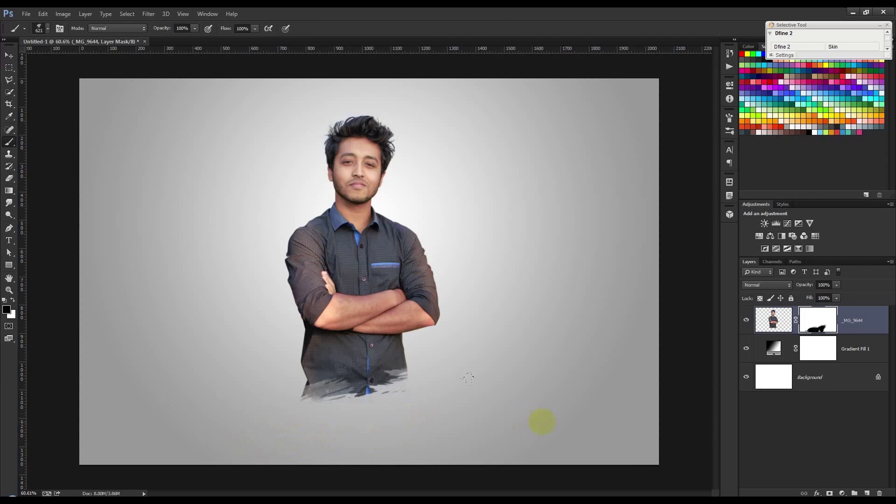
{"action": "left_click_drag", "start_coordinate": [236, 358], "coordinate": [253, 366]}
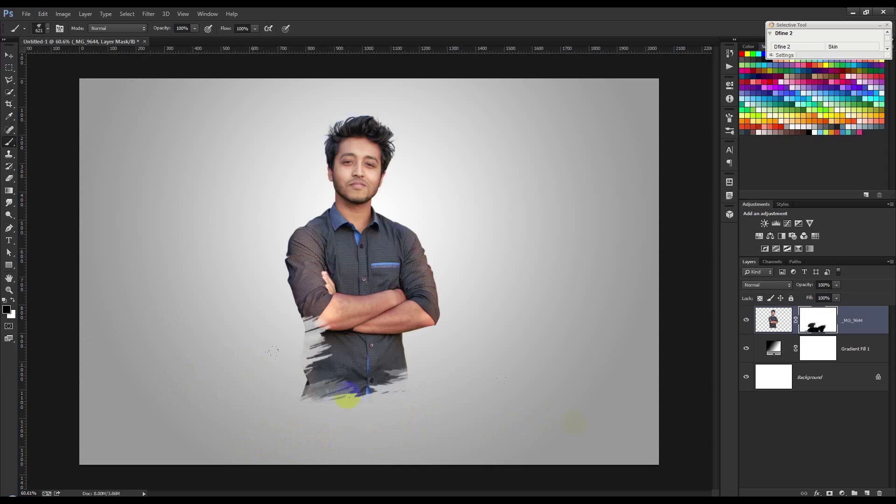
{"action": "key", "text": "ctrl+z"}
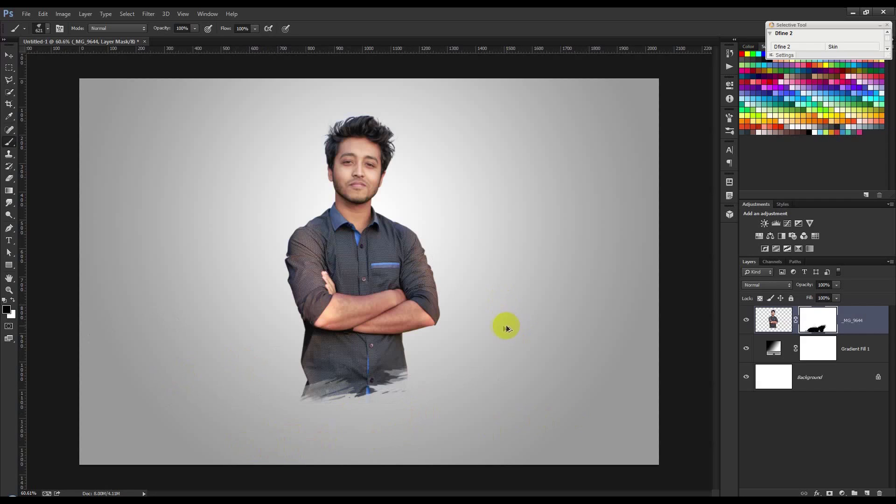
- Mask textured gaps into both shoulders and the lower shirt, using brush sizes of 300 px and 700 px
{"action": "key", "text": "bracketleft"}
{"action": "key", "text": "bracketleft"}
{"action": "key", "text": "bracketleft"}
{"action": "key", "text": "bracketleft"}
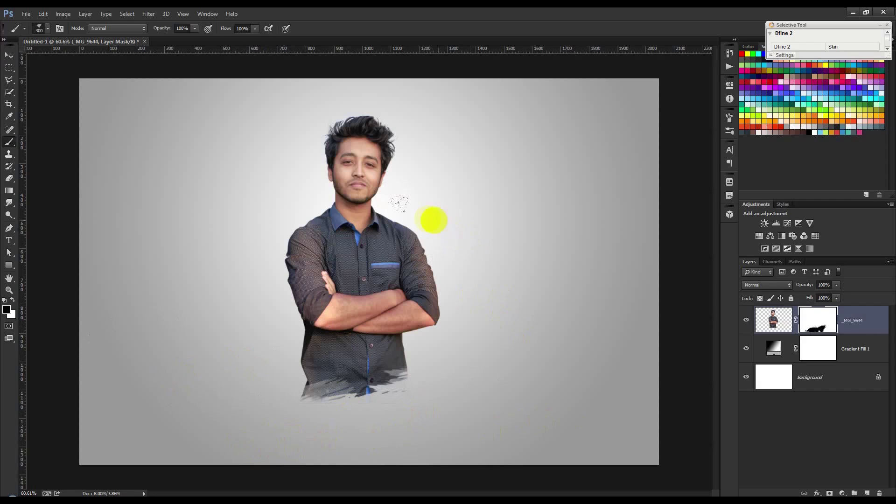
{"action": "left_click", "coordinate": [421, 223]}
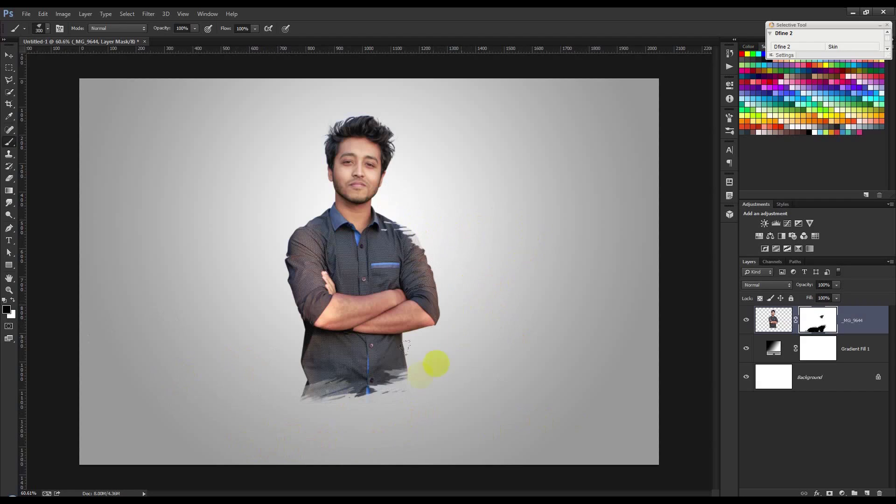
{"action": "mouse_move", "coordinate": [419, 358]}
{"action": "left_mouse_down"}
{"action": "mouse_move", "coordinate": [436, 374]}
{"action": "mouse_move", "coordinate": [415, 374]}
{"action": "mouse_move", "coordinate": [432, 394]}
{"action": "left_mouse_up"}
{"action": "left_click_drag", "start_coordinate": [280, 408], "coordinate": [319, 433]}
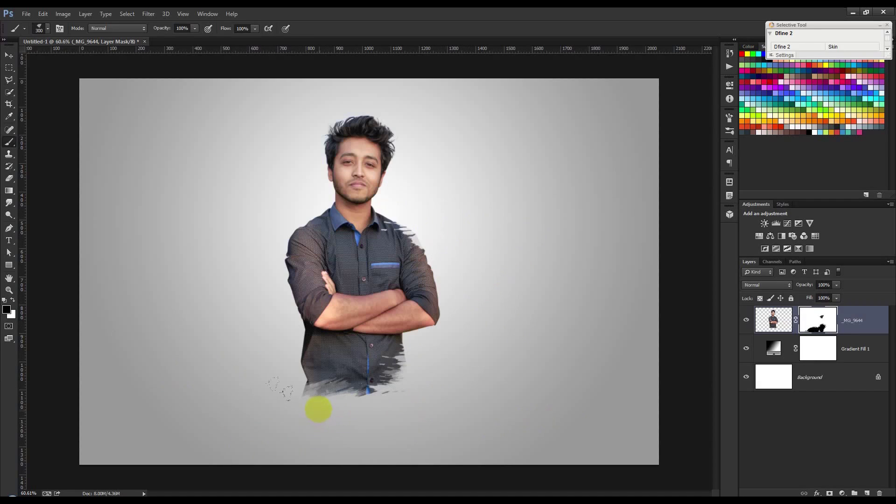
{"action": "left_click", "coordinate": [301, 411]}
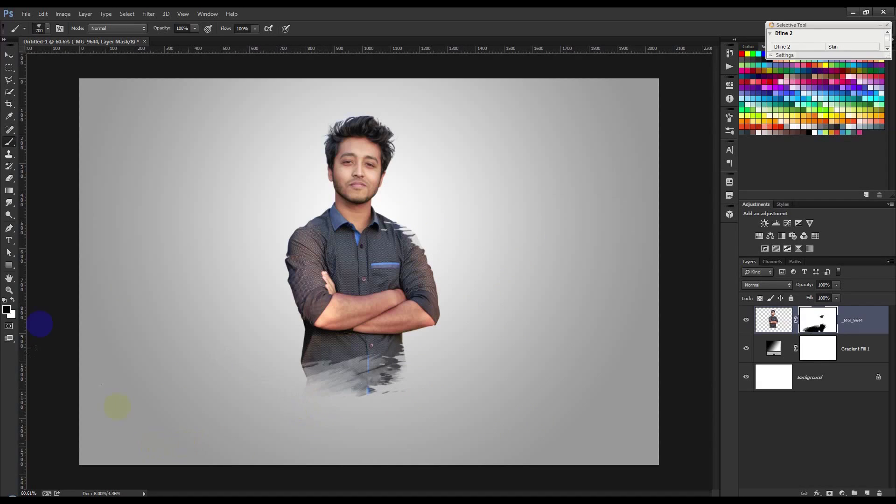
{"action": "left_click_drag", "start_coordinate": [236, 237], "coordinate": [179, 242]}
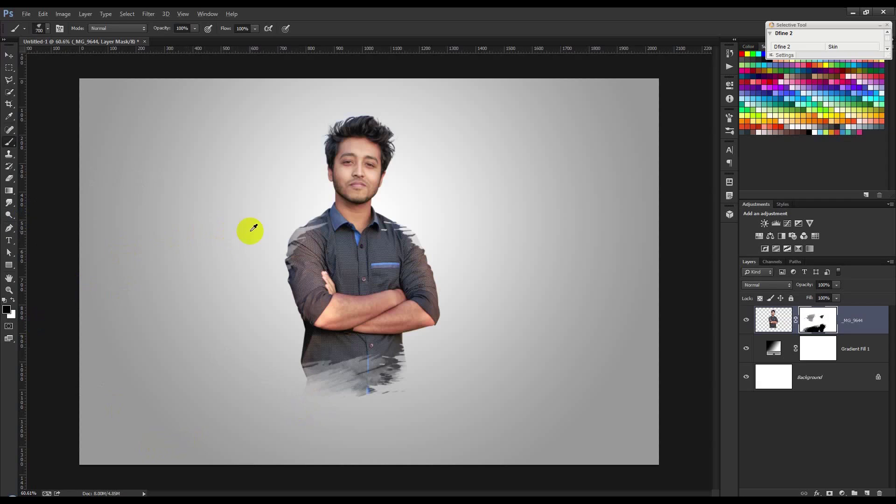
- Look through the brush presets and switch to the Chrome window showing the YouTube channel
{"action": "key", "text": "ctrl+plus"}
{"action": "right_click", "coordinate": [410, 210]}
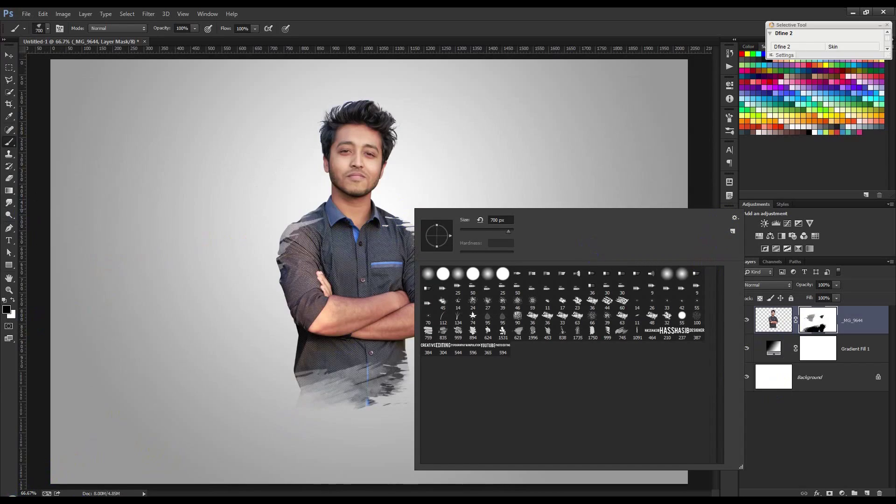
{"action": "mouse_move", "coordinate": [78, 502]}
{"action": "left_click", "coordinate": [80, 460]}
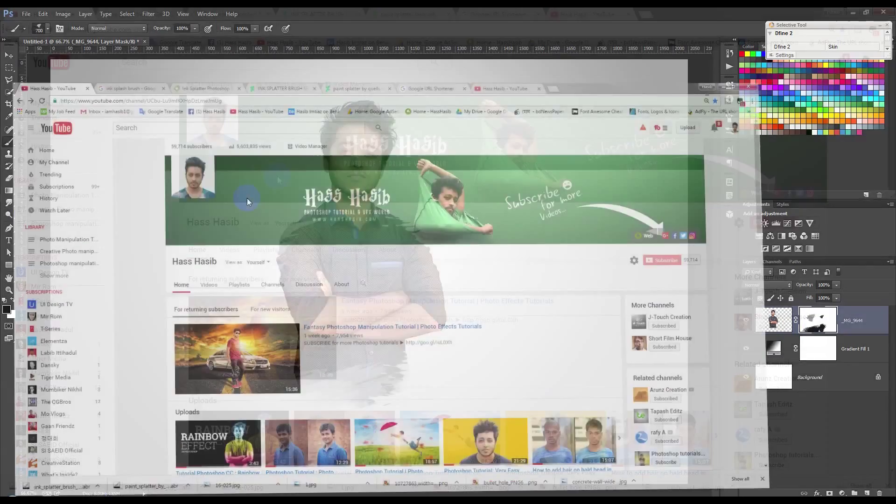
- Open the paint splatter page in Chrome, load its brush file into Photoshop, and enlarge the 741 px splatter brush
{"action": "left_click", "coordinate": [415, 13]}
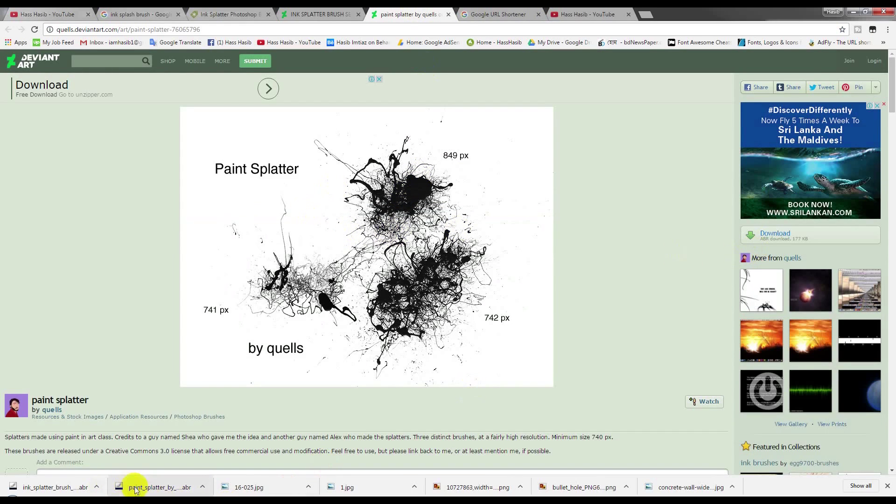
{"action": "left_click", "coordinate": [153, 491]}
{"action": "right_click", "coordinate": [311, 304]}
{"action": "left_click", "coordinate": [450, 377]}
{"action": "left_click", "coordinate": [515, 11]}
{"action": "key", "text": "bracketright"}
{"action": "key", "text": "bracketright"}
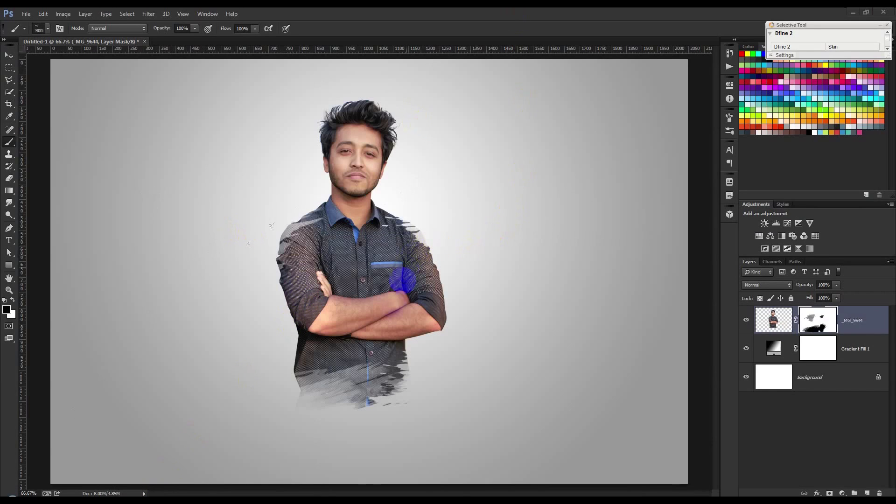
{"action": "key", "text": "bracketright"}
{"action": "left_click", "coordinate": [415, 370]}
{"action": "left_click", "coordinate": [505, 378]}
{"action": "key", "text": "ctrl+alt+z"}
{"action": "key", "text": "ctrl+alt+z"}
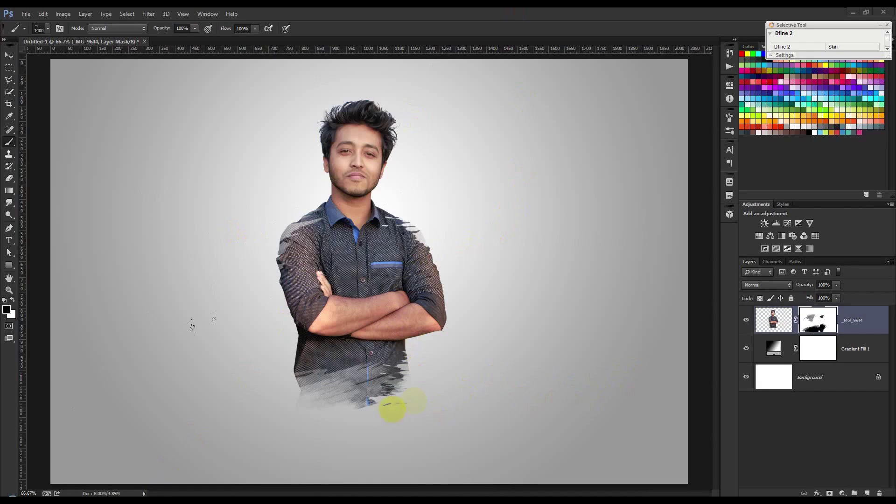
- Mask splatter gaps into the shoulders, sleeves and lower shirt with the 1400 px splatter brush
{"action": "left_click", "coordinate": [505, 284]}
{"action": "left_click", "coordinate": [318, 231]}
{"action": "left_click", "coordinate": [260, 362]}
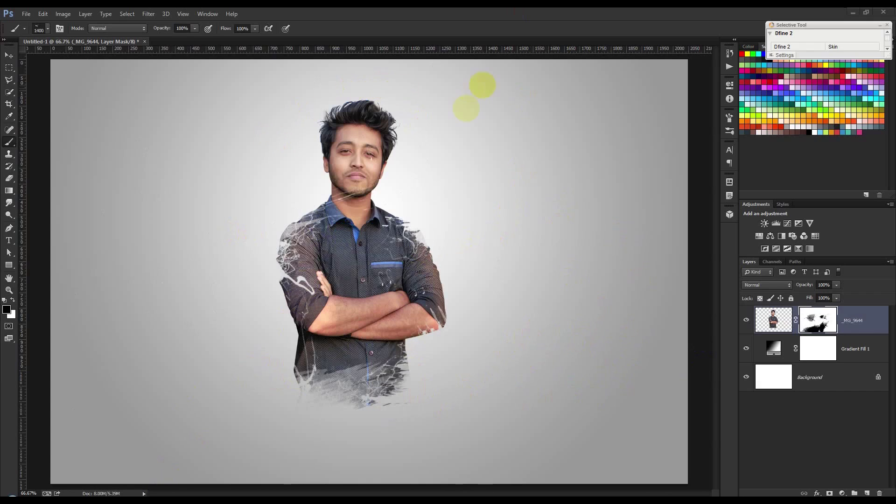
- Try to mask splatter gaps into the hair with the splatter brush rotated and sized at 1000 px
{"action": "scroll", "coordinate": [439, 70], "scroll_direction": "up", "scroll_amount": 3}
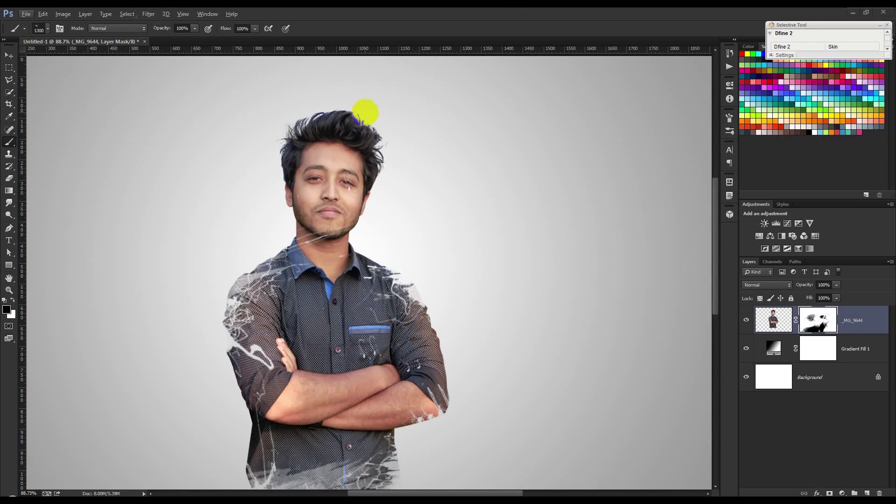
{"action": "right_click", "coordinate": [476, 156]}
{"action": "left_click_drag", "start_coordinate": [514, 185], "coordinate": [481, 190]}
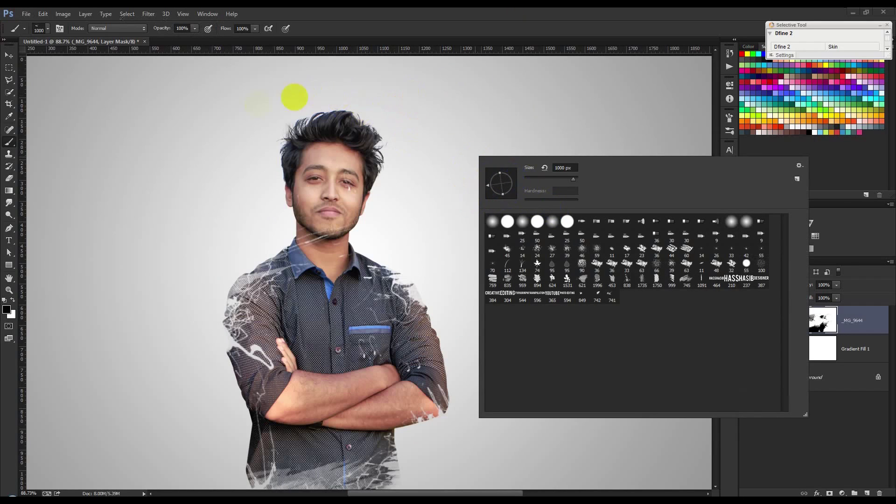
{"action": "left_click", "coordinate": [251, 117]}
{"action": "left_click", "coordinate": [251, 118]}
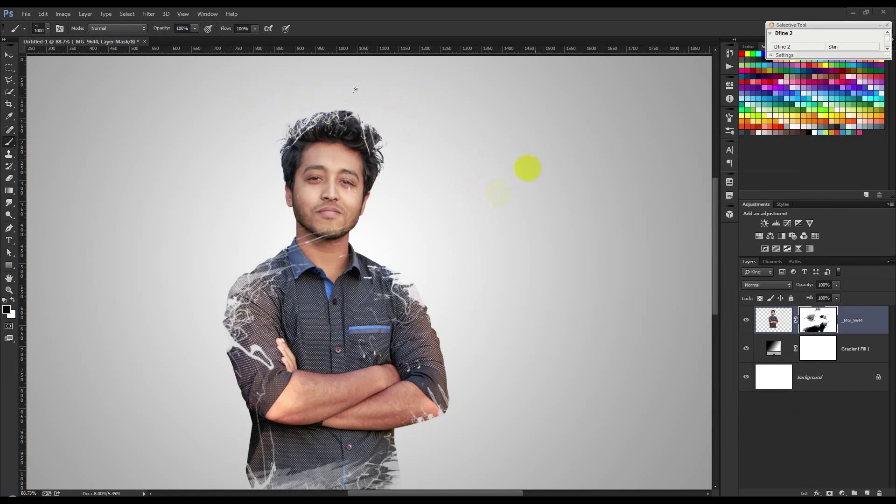
{"action": "key", "text": "ctrl+alt+z"}
{"action": "key", "text": "ctrl+alt+z"}
{"action": "key", "text": "ctrl+alt+z"}
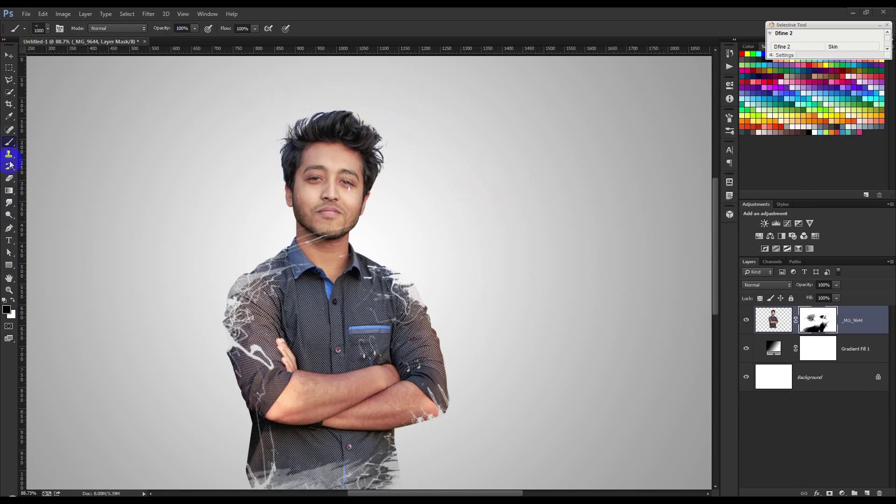
- Paint white on the portrait's mask to restore the splattered spot beneath the eye
{"action": "mouse_move", "coordinate": [266, 204]}
{"action": "left_mouse_down"}
{"action": "mouse_move", "coordinate": [257, 209]}
{"action": "mouse_move", "coordinate": [277, 213]}
{"action": "left_mouse_up"}
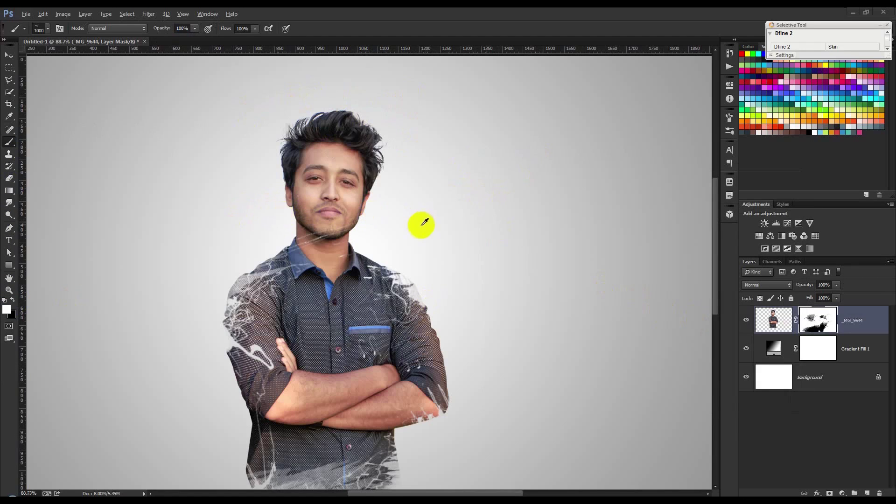
{"action": "scroll", "coordinate": [424, 223], "scroll_direction": "down", "scroll_amount": 1}
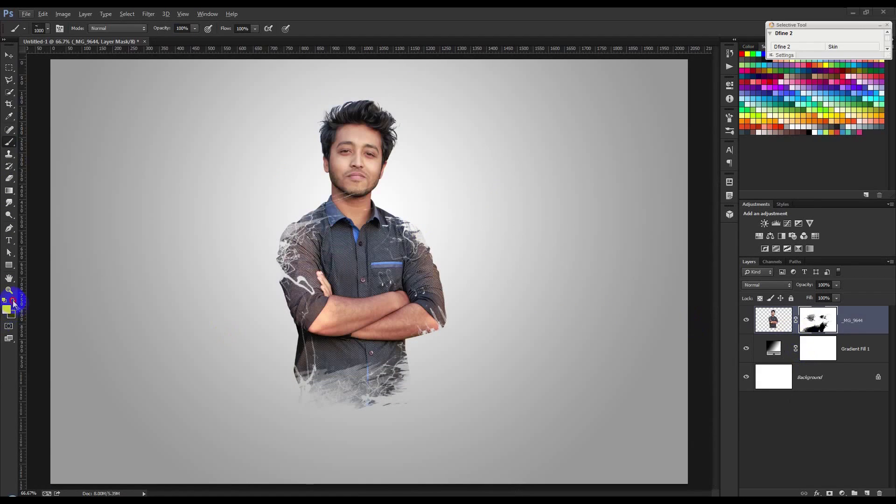
- Add a new layer above Gradient Fill 1 and sample the dark shirt colour as the foreground colour
{"action": "left_click", "coordinate": [859, 357]}
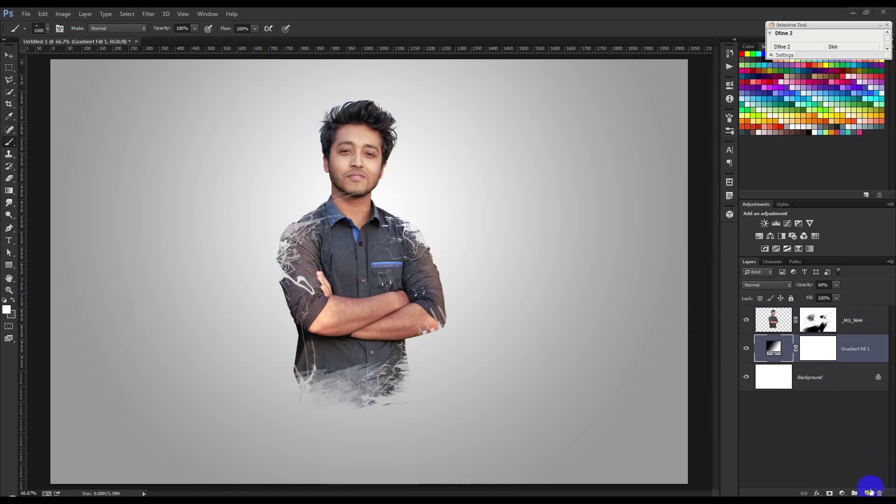
{"action": "left_click", "coordinate": [870, 493]}
{"action": "scroll", "coordinate": [418, 393], "scroll_direction": "up", "scroll_amount": 8}
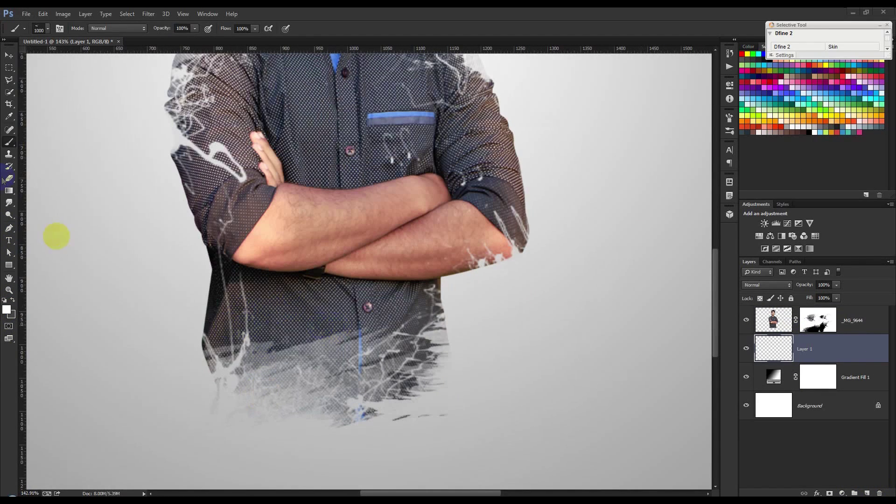
{"action": "left_click", "coordinate": [9, 116]}
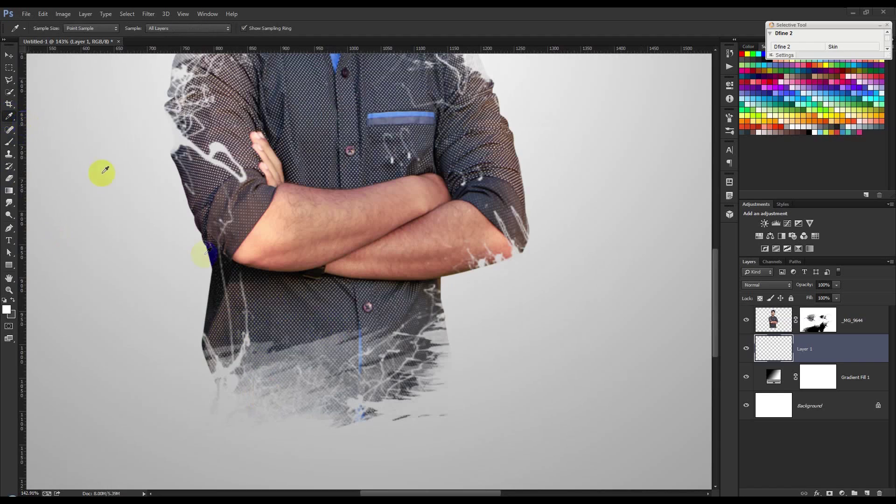
{"action": "left_click", "coordinate": [340, 328]}
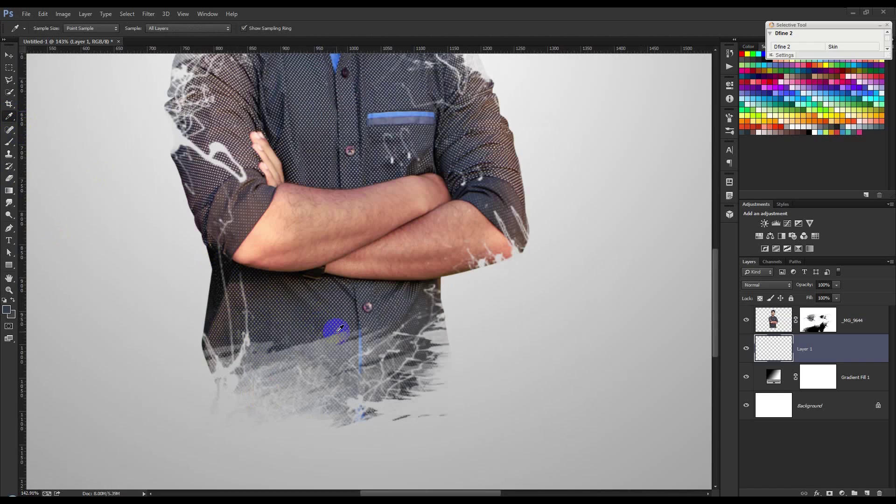
{"action": "left_click", "coordinate": [340, 329]}
- Stamp a dark splatter across the shirt's bottom edge on Layer 1 and shift it slightly up and left
{"action": "left_click", "coordinate": [9, 142]}
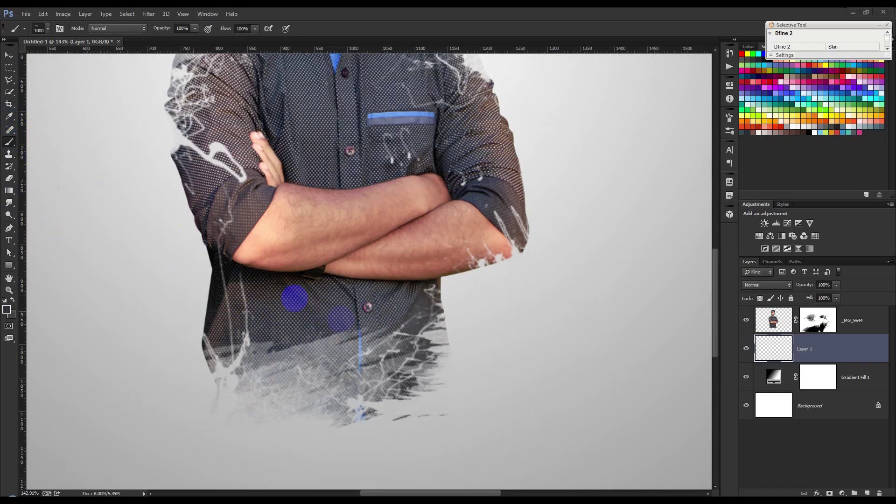
{"action": "scroll", "coordinate": [319, 331], "scroll_direction": "down", "scroll_amount": 1}
{"action": "scroll", "coordinate": [320, 332], "scroll_direction": "down", "scroll_amount": 4}
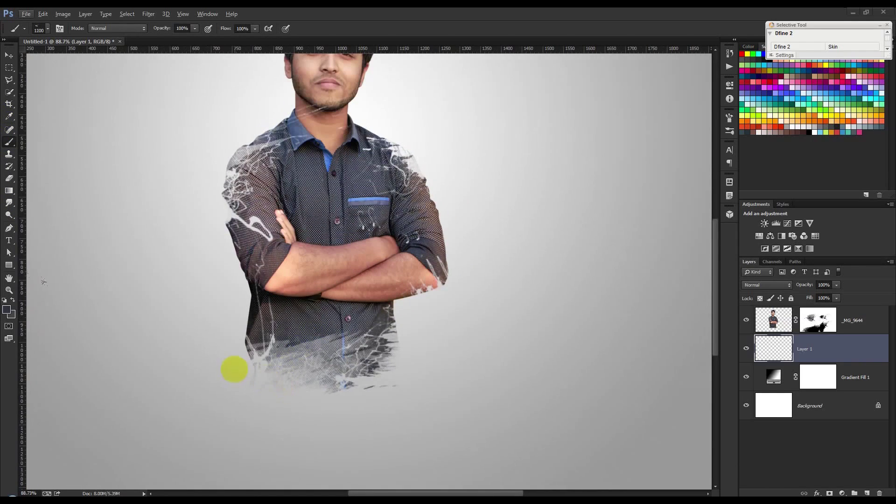
{"action": "left_click", "coordinate": [229, 377]}
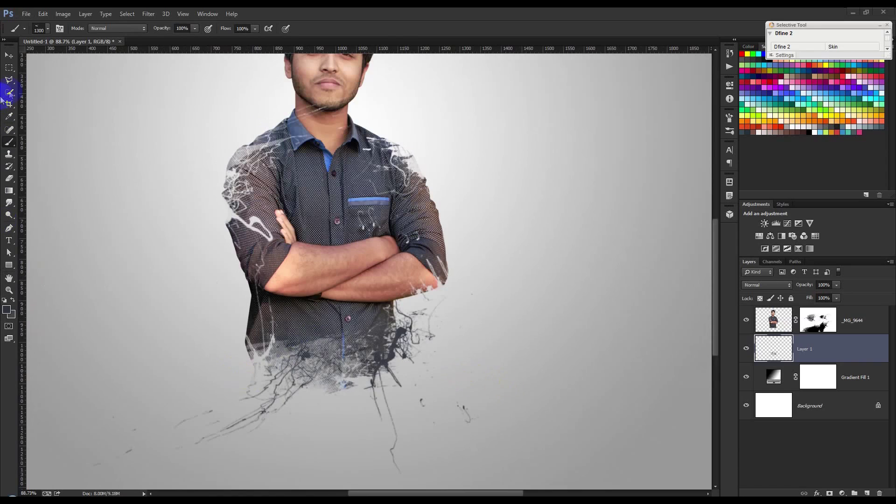
{"action": "left_click", "coordinate": [10, 55]}
{"action": "left_click_drag", "start_coordinate": [435, 314], "coordinate": [416, 307]}
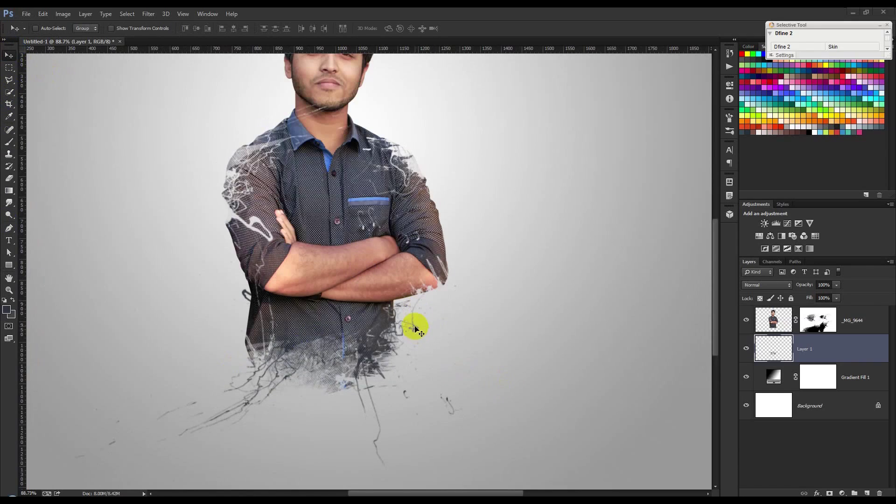
- Rotate the 1100 px splatter brush tip and stamp another dark splatter around the lower shirt
{"action": "left_click", "coordinate": [8, 142]}
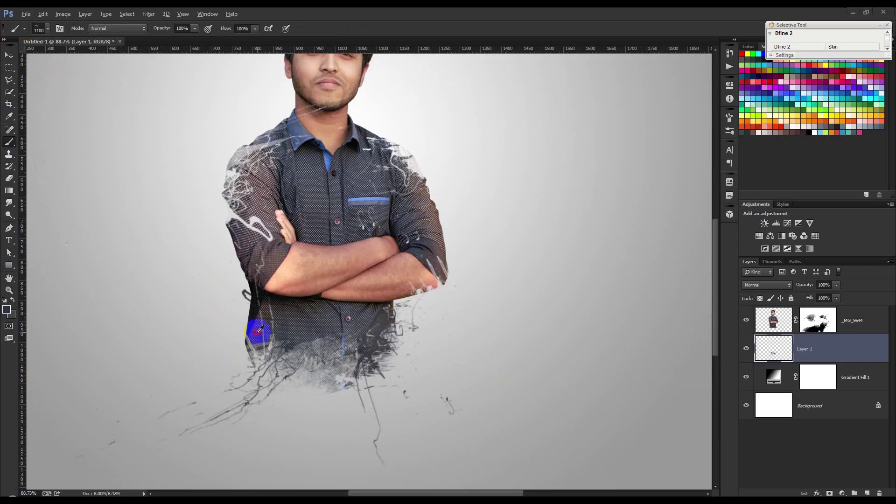
{"action": "right_click", "coordinate": [255, 307]}
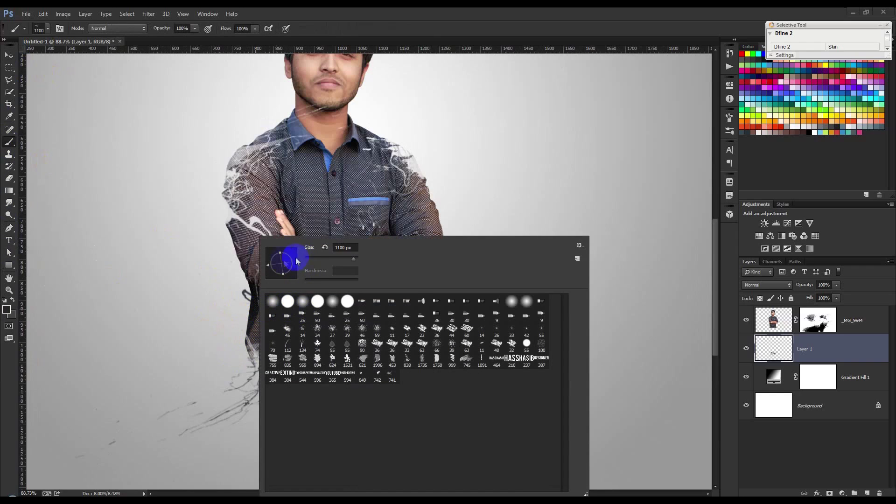
{"action": "left_click_drag", "start_coordinate": [270, 264], "coordinate": [294, 264]}
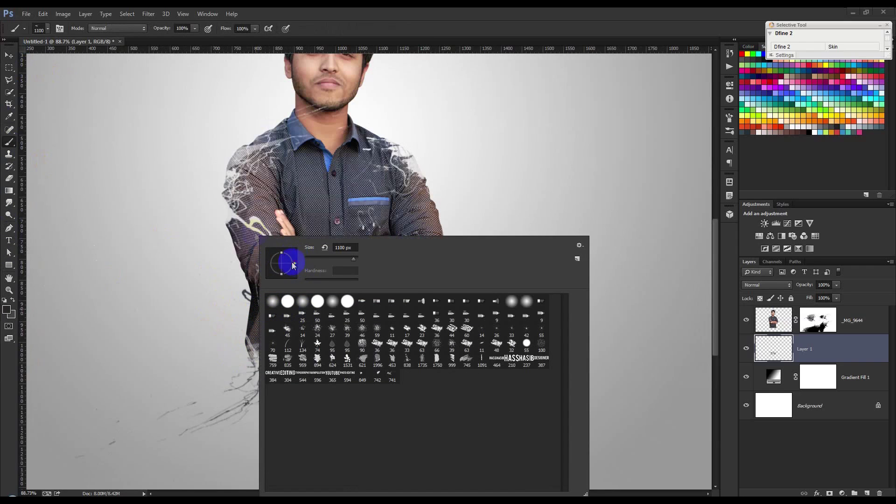
{"action": "left_click", "coordinate": [425, 30]}
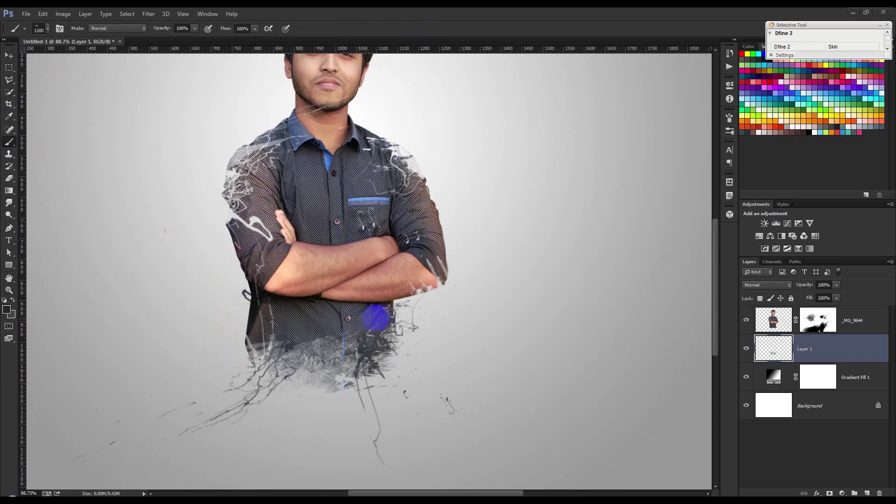
{"action": "left_click", "coordinate": [420, 322]}
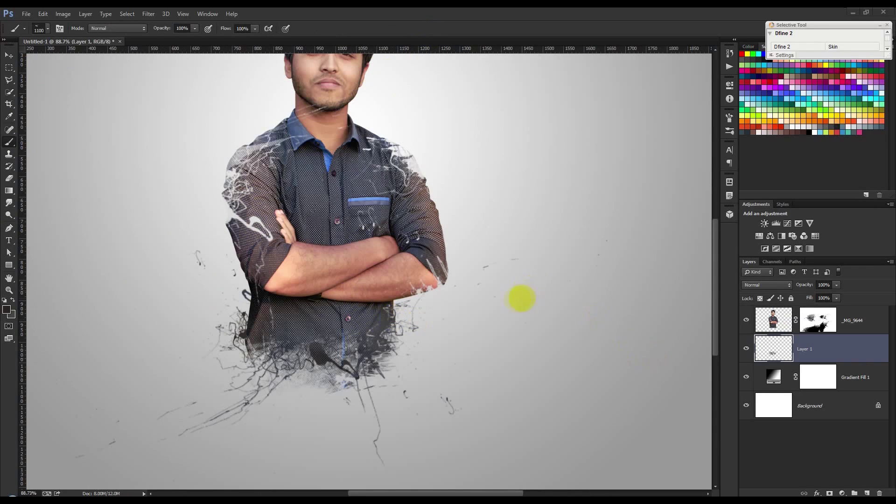
- Stamp dark splatters around both shoulders and beside the man's arm and elbow on Layer 1
{"action": "left_click", "coordinate": [480, 287]}
{"action": "key", "text": "ctrl+z"}
{"action": "left_click", "coordinate": [456, 250]}
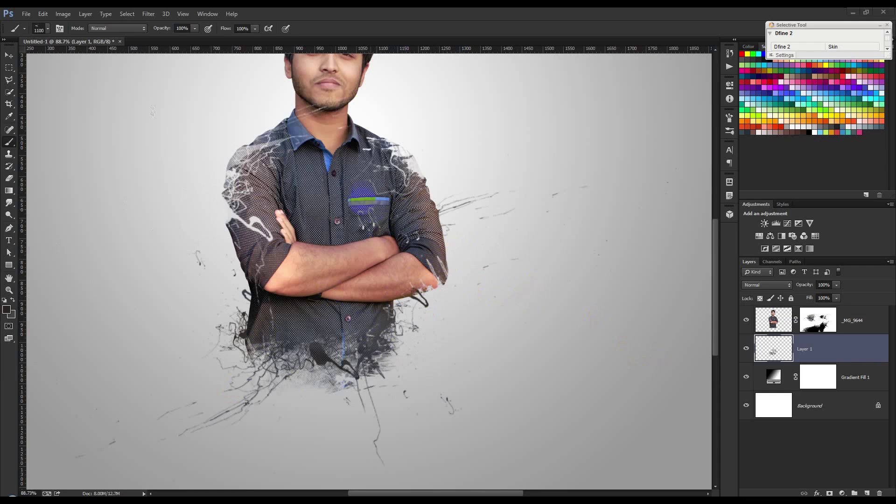
{"action": "left_click", "coordinate": [386, 181]}
{"action": "scroll", "coordinate": [454, 335], "scroll_direction": "up", "scroll_amount": 3}
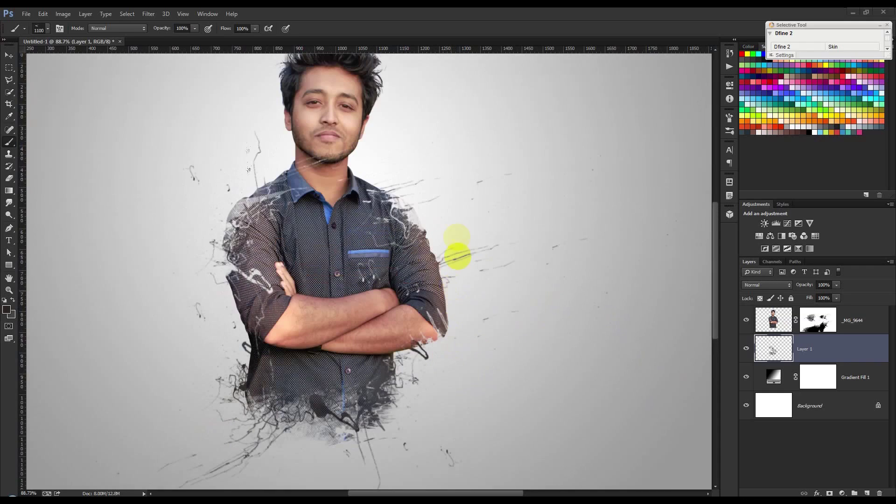
{"action": "left_click", "coordinate": [459, 219]}
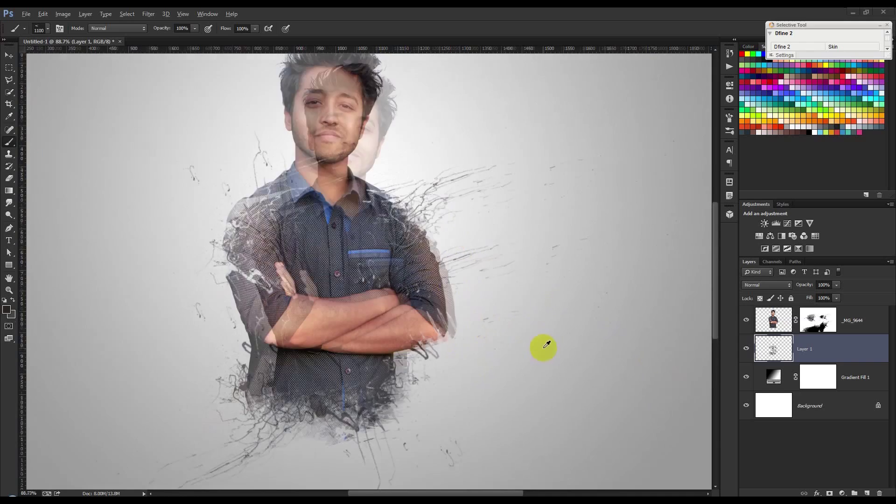
- Rotate the splatter brush tip, set its size to 1000 px and stamp dark splatter around the waist and elbow
{"action": "scroll", "coordinate": [540, 350], "scroll_direction": "down", "scroll_amount": 2}
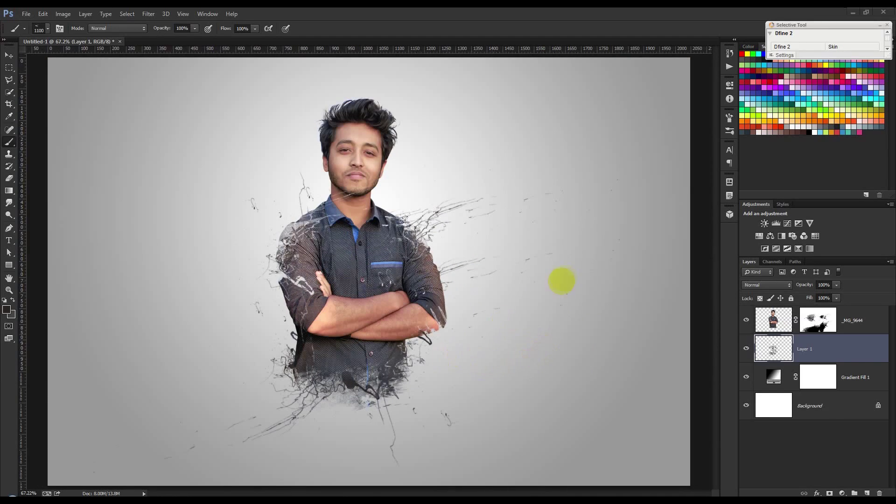
{"action": "right_click", "coordinate": [612, 279]}
{"action": "left_click_drag", "start_coordinate": [608, 267], "coordinate": [597, 273]}
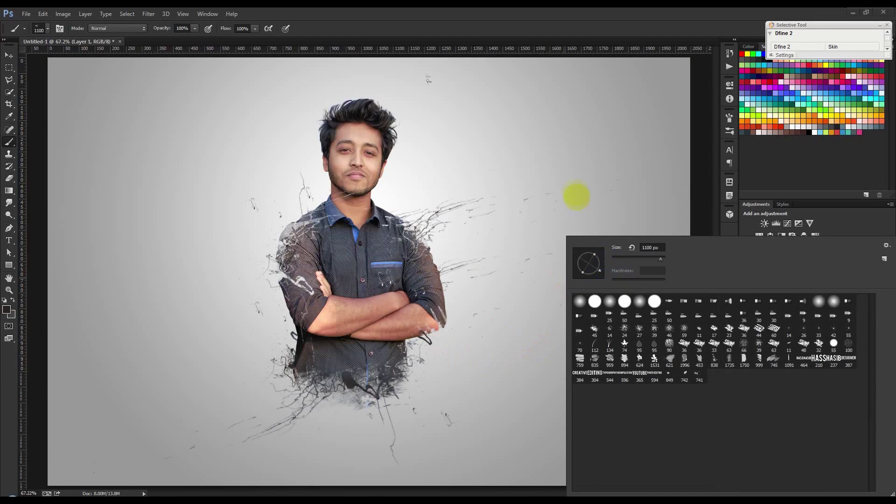
{"action": "left_click", "coordinate": [601, 48]}
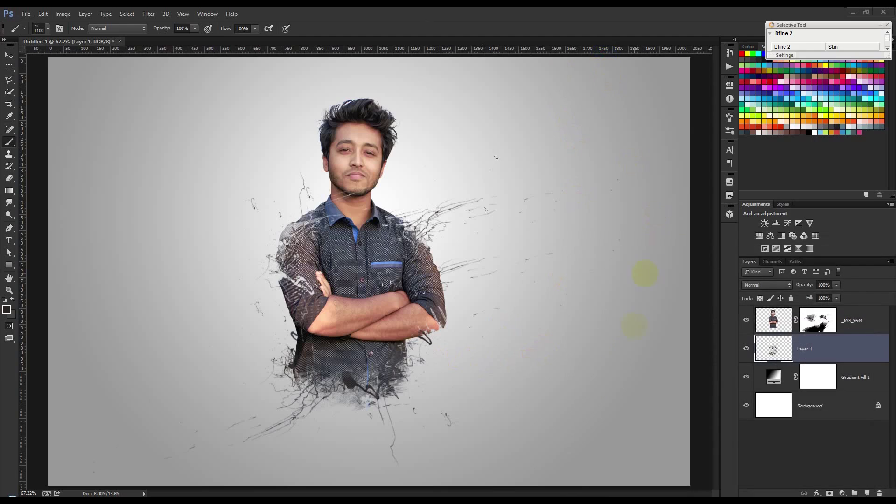
{"action": "key", "text": "bracketright"}
{"action": "key", "text": "bracketright"}
{"action": "key", "text": "bracketright"}
{"action": "key", "text": "bracketright"}
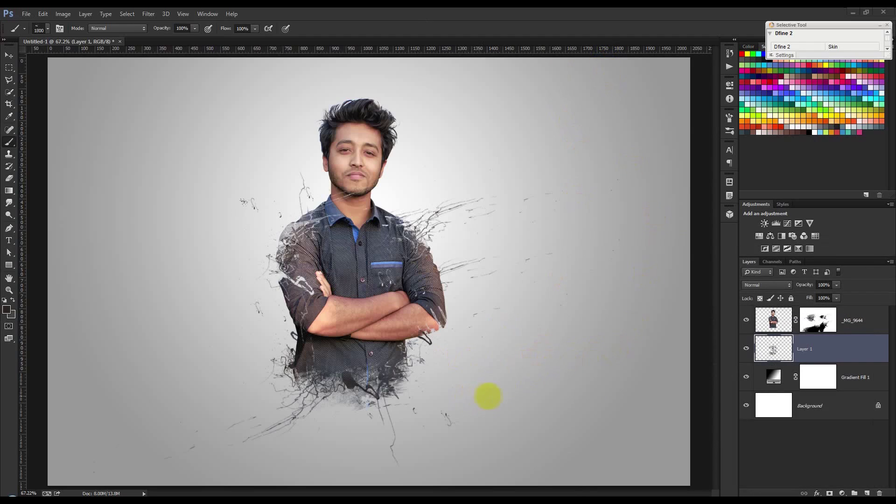
{"action": "left_click", "coordinate": [465, 394]}
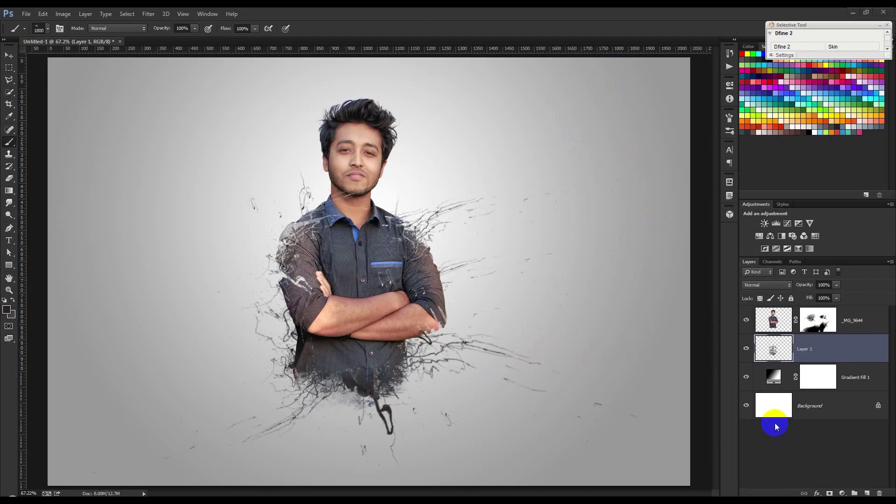
- Reduce the splatter brush to 900 px and stamp a dark splatter around the man's hair
{"action": "key", "text": "bracketleft"}
{"action": "key", "text": "bracketleft"}
{"action": "key", "text": "bracketleft"}
{"action": "key", "text": "bracketleft"}
{"action": "key", "text": "bracketleft"}
{"action": "key", "text": "bracketleft"}
{"action": "key", "text": "bracketleft"}
{"action": "key", "text": "bracketleft"}
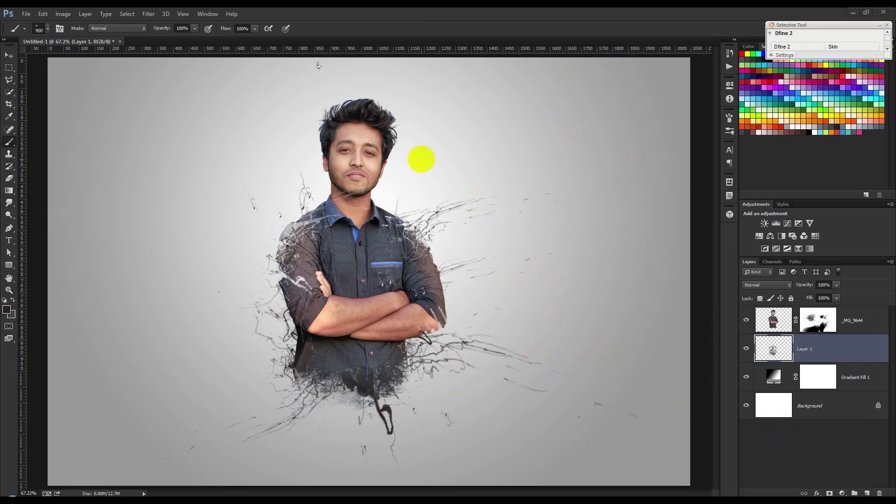
{"action": "left_click", "coordinate": [420, 147]}
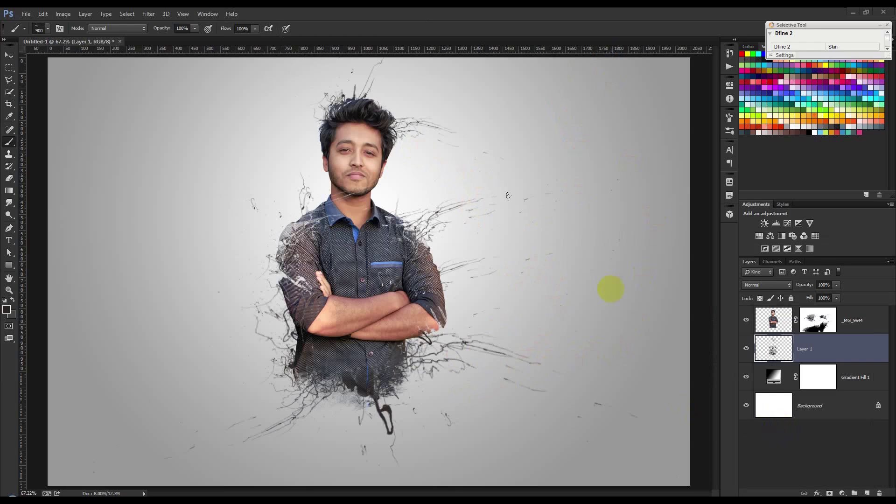
- Rotate the splatter brush tip, enlarge it to 1600 px and stamp a dark splatter around the man's shoulders and sleeves
{"action": "scroll", "coordinate": [619, 300], "scroll_direction": "down", "scroll_amount": 2}
{"action": "scroll", "coordinate": [614, 324], "scroll_direction": "up", "scroll_amount": 2}
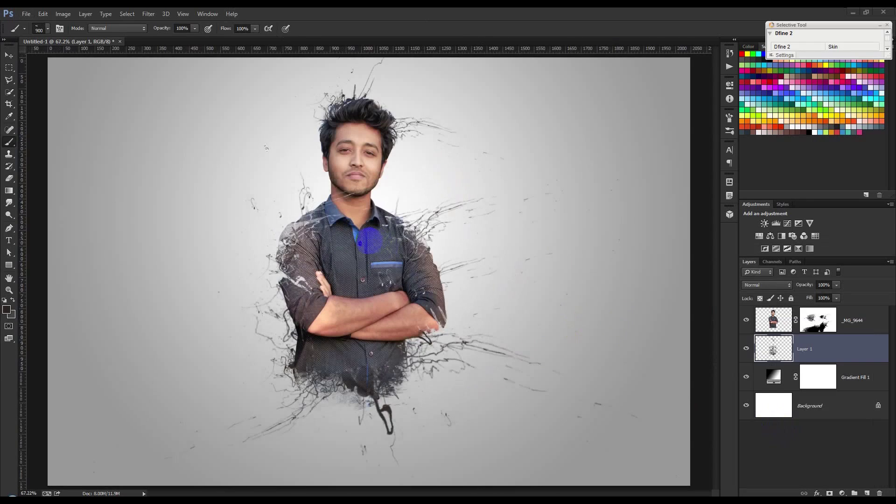
{"action": "right_click", "coordinate": [449, 273]}
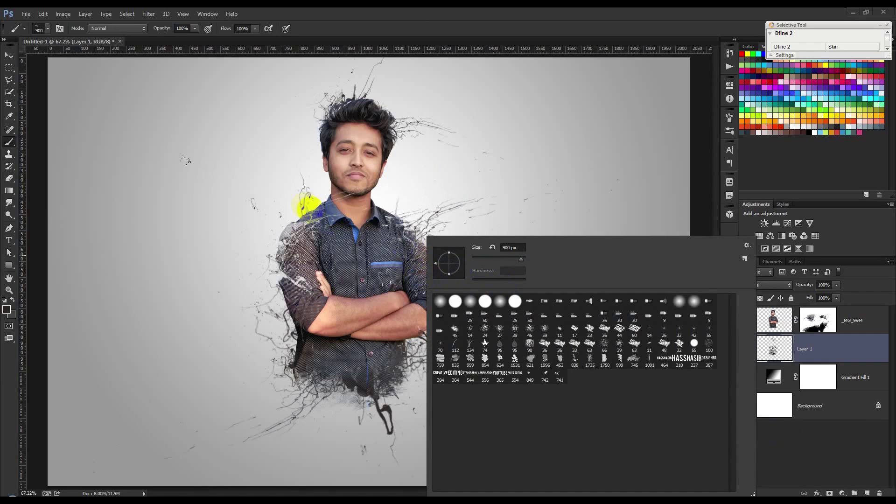
{"action": "left_click", "coordinate": [379, 11]}
{"action": "key", "text": "bracketright"}
{"action": "key", "text": "bracketright"}
{"action": "key", "text": "bracketright"}
{"action": "key", "text": "bracketright"}
{"action": "key", "text": "bracketright"}
{"action": "key", "text": "bracketright"}
{"action": "key", "text": "bracketright"}
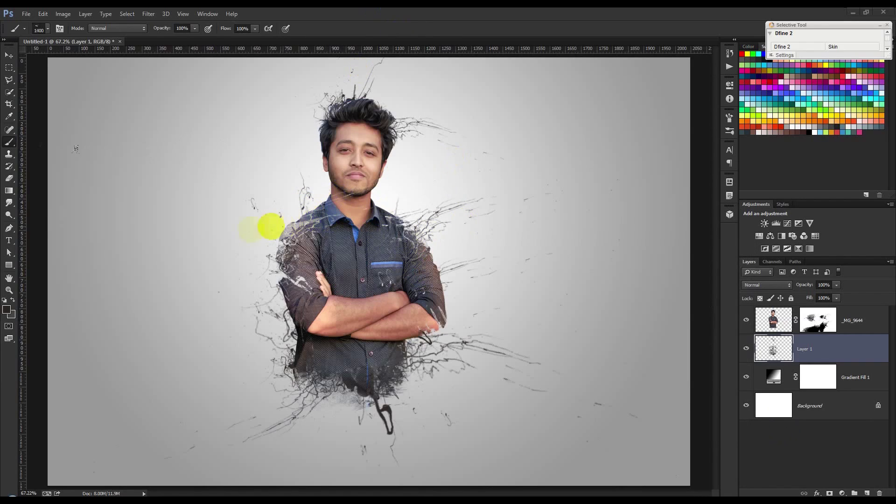
{"action": "left_click", "coordinate": [223, 256]}
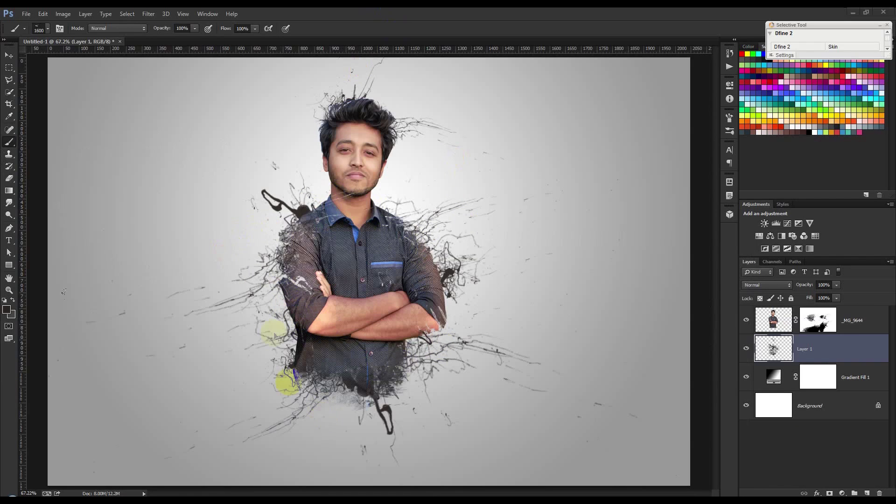
- Sample a grey tone beside the sleeve and replace the dark blob next to the arm with a softer grey splatter
{"action": "scroll", "coordinate": [322, 316], "scroll_direction": "up", "scroll_amount": 2}
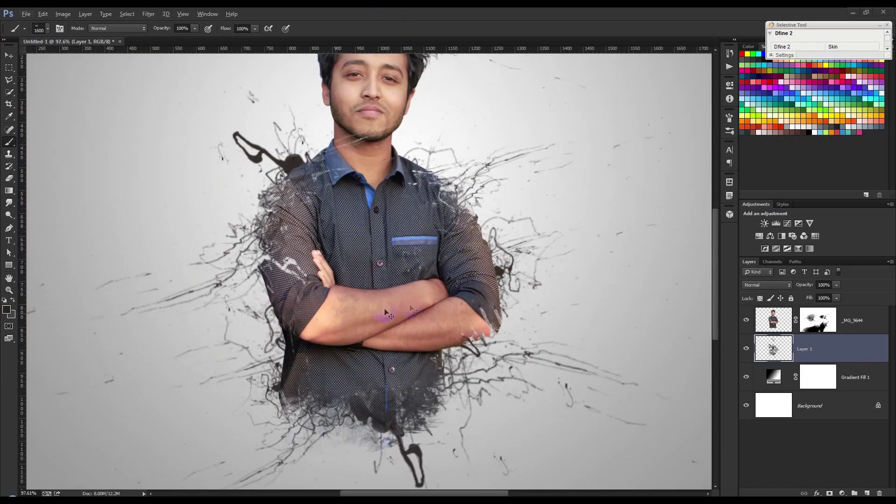
{"action": "left_click", "coordinate": [494, 268], "text": "alt"}
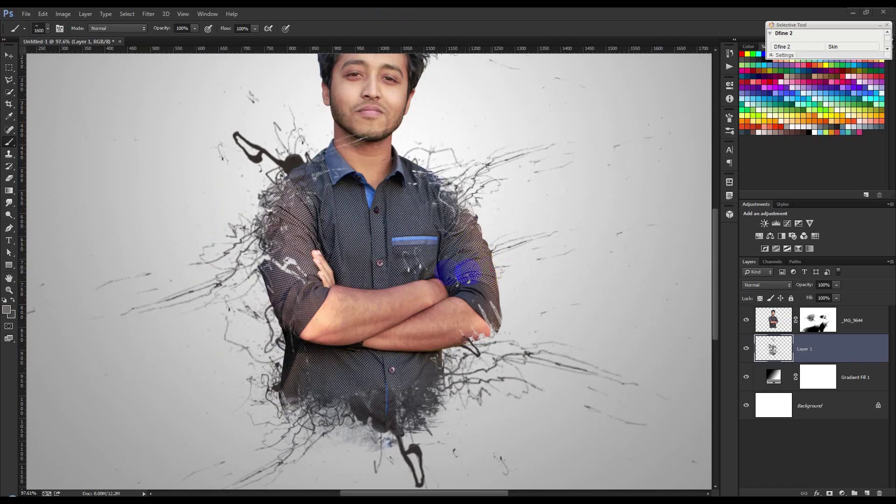
{"action": "left_click", "coordinate": [405, 318]}
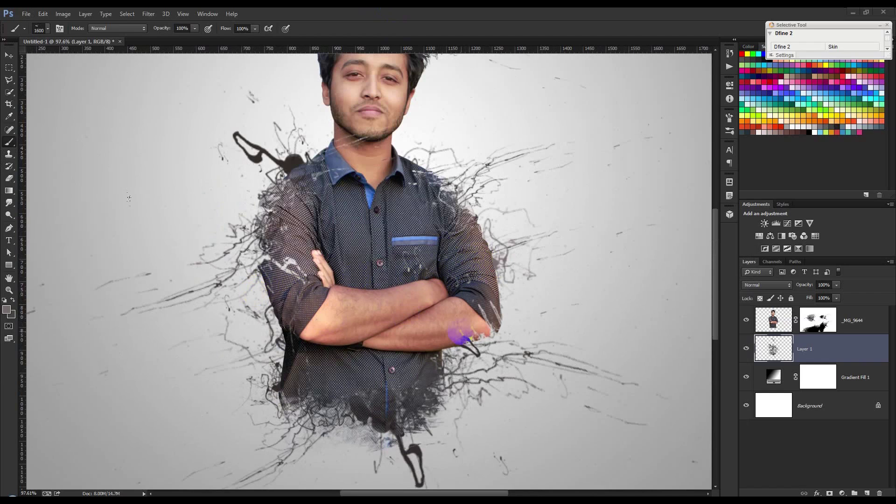
{"action": "scroll", "coordinate": [304, 319], "scroll_direction": "down", "scroll_amount": 3}
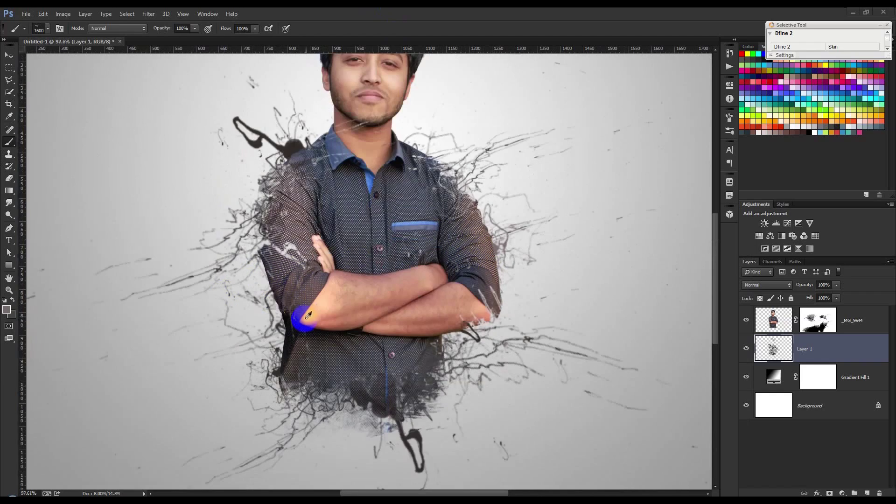
{"action": "scroll", "coordinate": [309, 205], "scroll_direction": "up", "scroll_amount": 4}
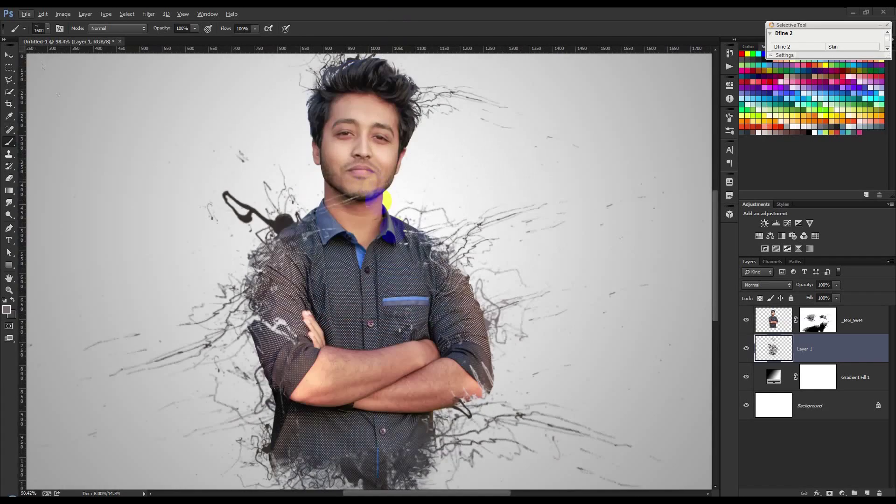
{"action": "scroll", "coordinate": [395, 229], "scroll_direction": "down", "scroll_amount": 3}
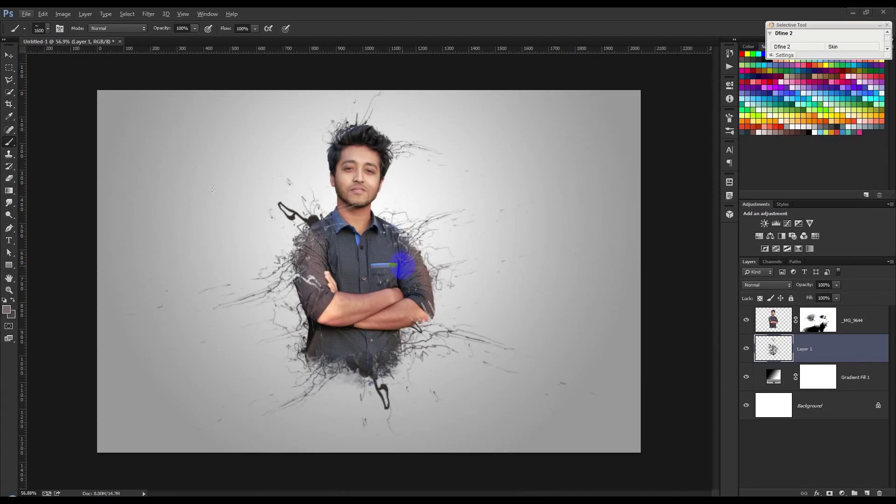
- Rotate the splatter tip, reduce it to 1100 px and stamp a splatter beside the neck in a sampled reddish skin tone
{"action": "right_click", "coordinate": [393, 213]}
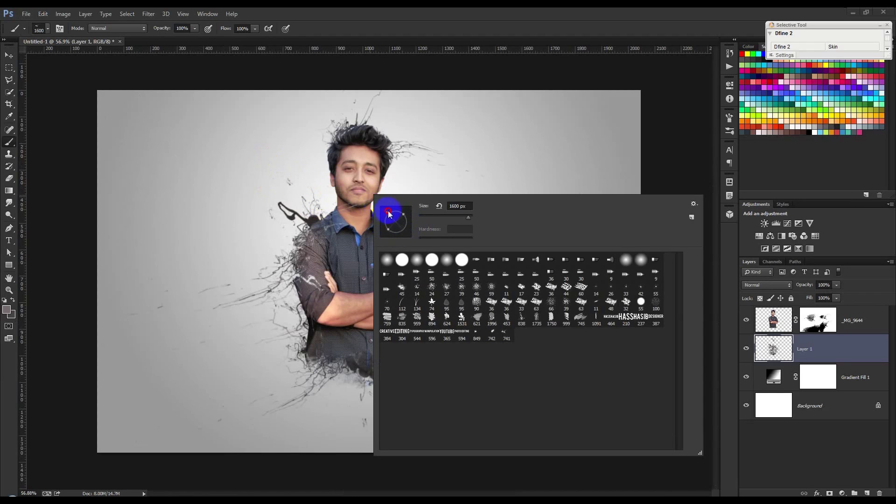
{"action": "left_click", "coordinate": [369, 11]}
{"action": "key", "text": "bracketleft"}
{"action": "key", "text": "bracketleft"}
{"action": "key", "text": "bracketleft"}
{"action": "key", "text": "bracketleft"}
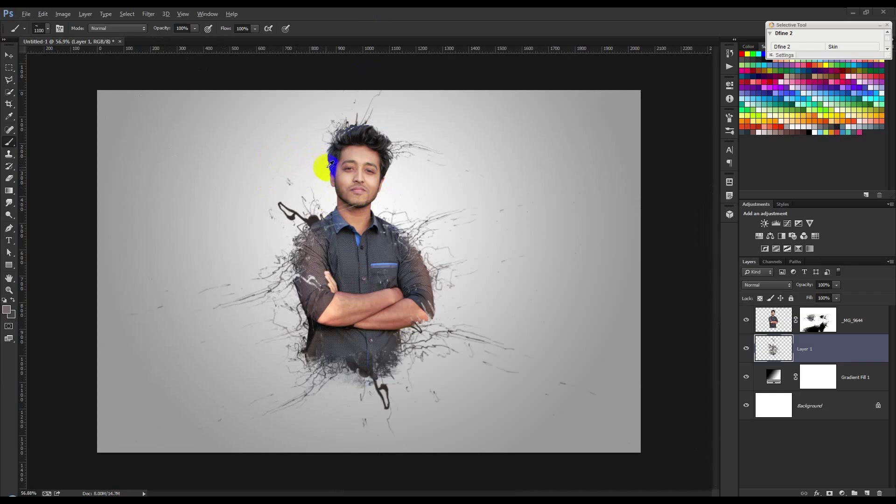
{"action": "scroll", "coordinate": [346, 198], "scroll_direction": "up", "scroll_amount": 3}
{"action": "scroll", "coordinate": [349, 195], "scroll_direction": "up", "scroll_amount": 3}
{"action": "left_click", "coordinate": [333, 181], "text": "alt"}
{"action": "left_click", "coordinate": [279, 116]}
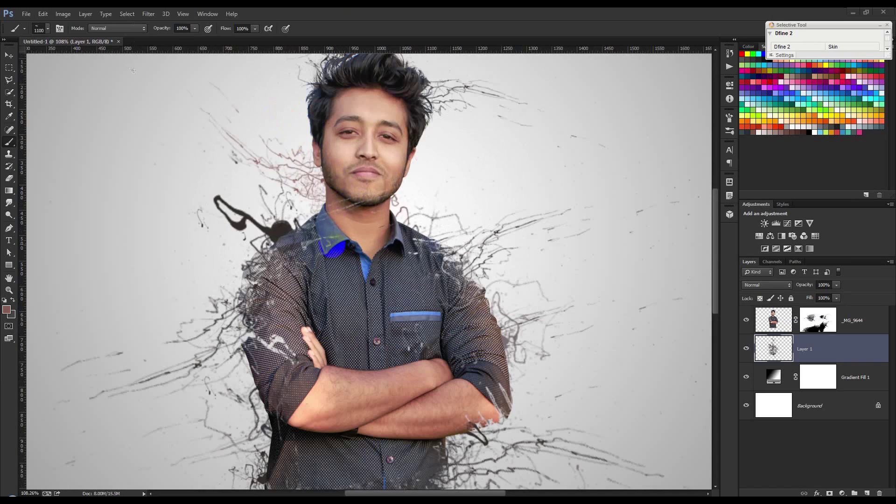
{"action": "scroll", "coordinate": [133, 70], "scroll_direction": "down", "scroll_amount": 2}
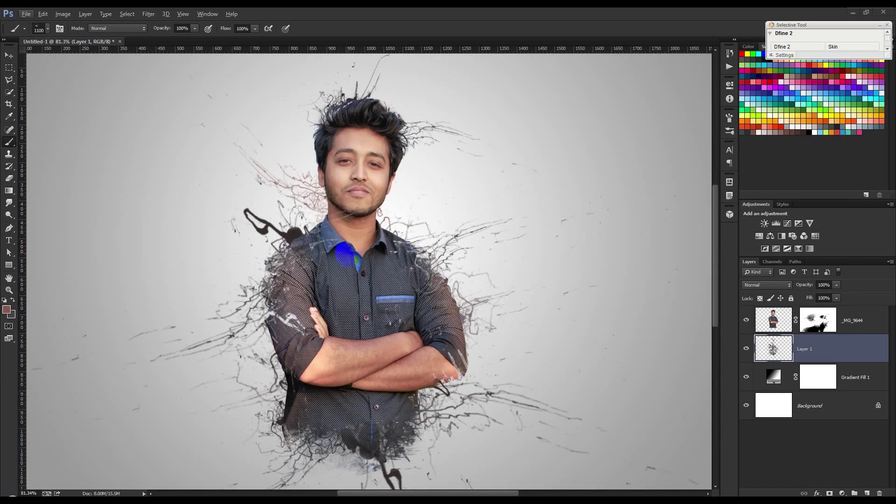
- Target the _MG_9644 layer mask, rotate the splatter brush tip and reduce its size to 300 px
{"action": "scroll", "coordinate": [320, 200], "scroll_direction": "up", "scroll_amount": 3}
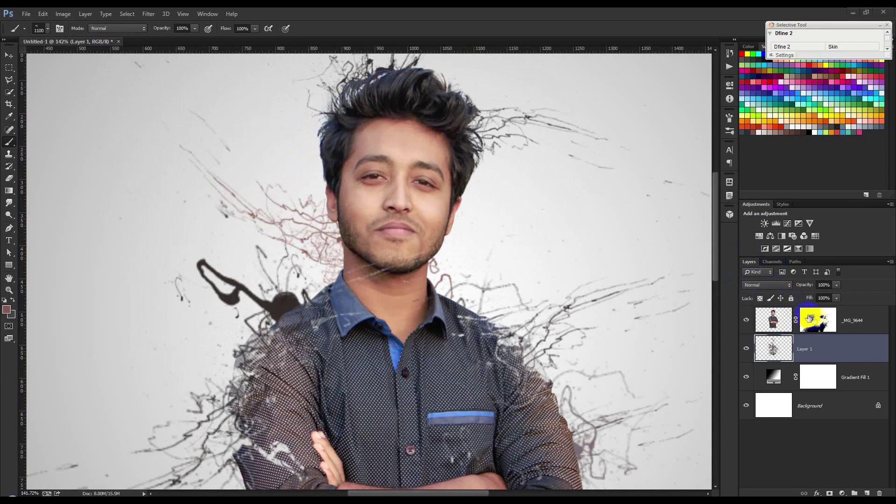
{"action": "left_click", "coordinate": [816, 320]}
{"action": "key", "text": "bracketleft"}
{"action": "key", "text": "bracketleft"}
{"action": "key", "text": "bracketleft"}
{"action": "right_click", "coordinate": [440, 189]}
{"action": "left_click_drag", "start_coordinate": [537, 211], "coordinate": [529, 212]}
{"action": "mouse_move", "coordinate": [464, 203]}
{"action": "left_mouse_down"}
{"action": "mouse_move", "coordinate": [472, 213]}
{"action": "mouse_move", "coordinate": [458, 144]}
{"action": "mouse_move", "coordinate": [508, 219]}
{"action": "mouse_move", "coordinate": [474, 198]}
{"action": "left_mouse_up"}
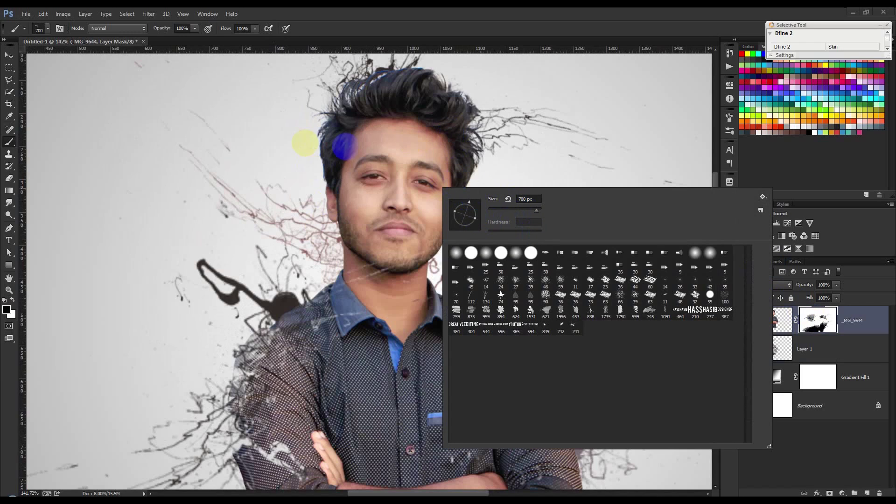
{"action": "left_click", "coordinate": [463, 29]}
{"action": "key", "text": "bracketleft"}
{"action": "key", "text": "bracketleft"}
{"action": "key", "text": "bracketleft"}
{"action": "key", "text": "bracketleft"}
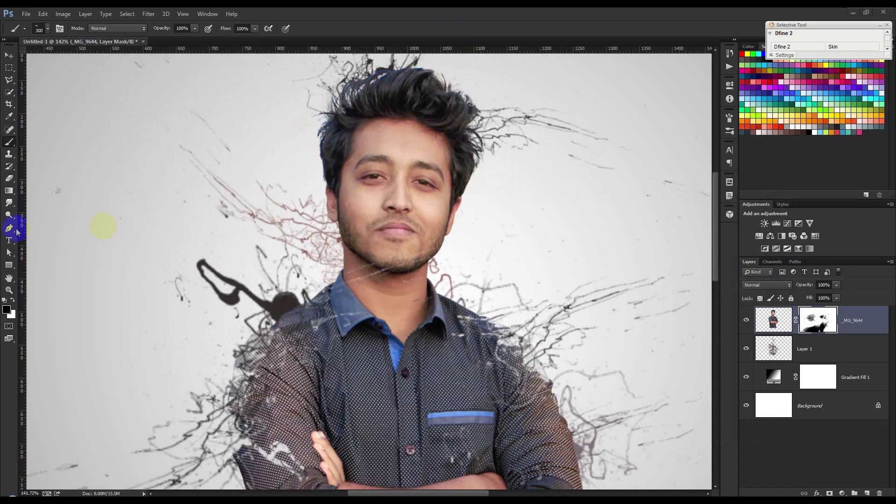
- Enlarge the brush to 500 px and stamp black splatters on the mask over the man's jaw and neck
{"action": "mouse_move", "coordinate": [294, 176]}
{"action": "left_mouse_down"}
{"action": "mouse_move", "coordinate": [297, 191]}
{"action": "mouse_move", "coordinate": [291, 176]}
{"action": "mouse_move", "coordinate": [302, 185]}
{"action": "left_mouse_up"}
{"action": "key", "text": "bracketright"}
{"action": "left_click", "coordinate": [327, 157]}
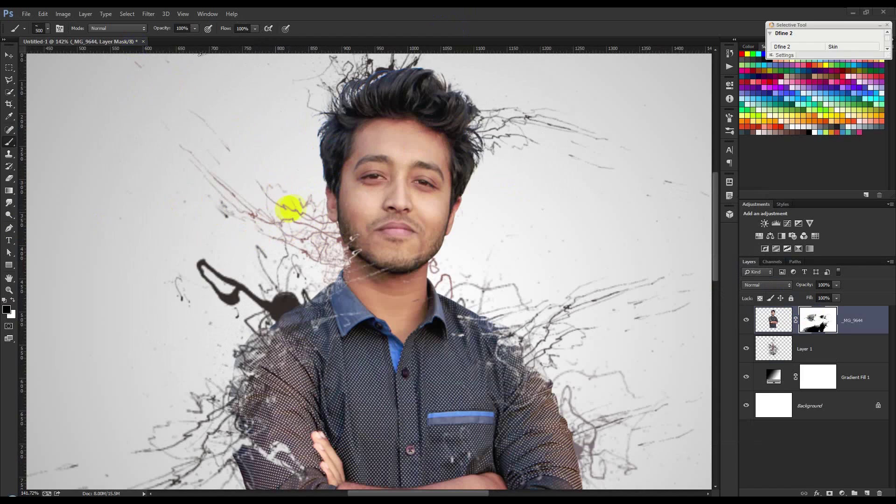
{"action": "left_click", "coordinate": [333, 232]}
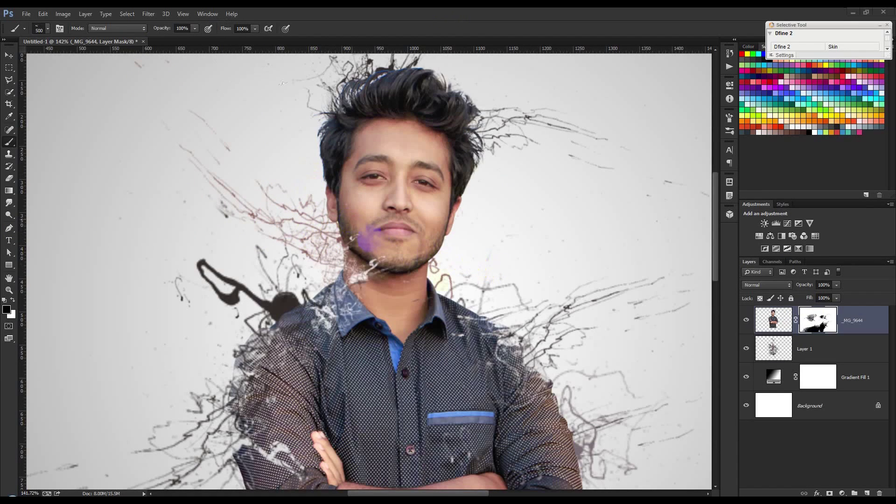
{"action": "scroll", "coordinate": [500, 301], "scroll_direction": "down", "scroll_amount": 3}
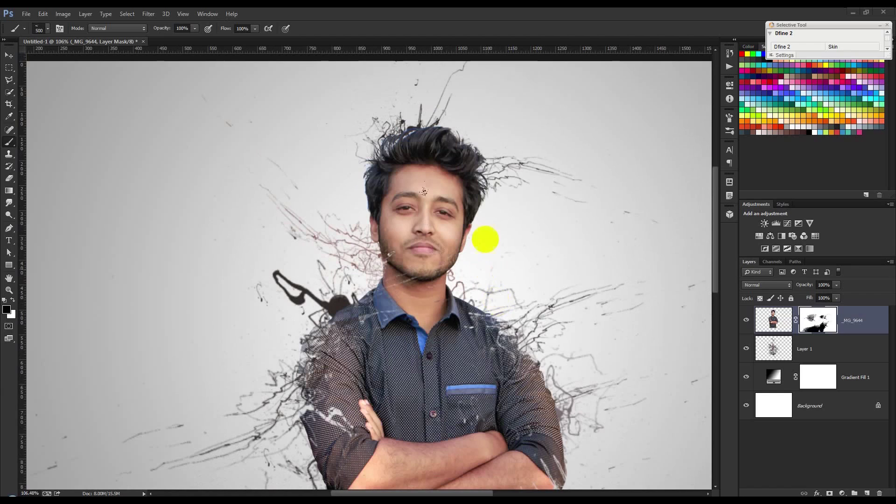
- Rotate the 500 px splatter tip again and stamp it on the mask along the jaw edge
{"action": "right_click", "coordinate": [491, 205]}
{"action": "mouse_move", "coordinate": [518, 232]}
{"action": "left_mouse_down"}
{"action": "mouse_move", "coordinate": [506, 223]}
{"action": "mouse_move", "coordinate": [489, 228]}
{"action": "left_mouse_up"}
{"action": "left_click", "coordinate": [257, 223]}
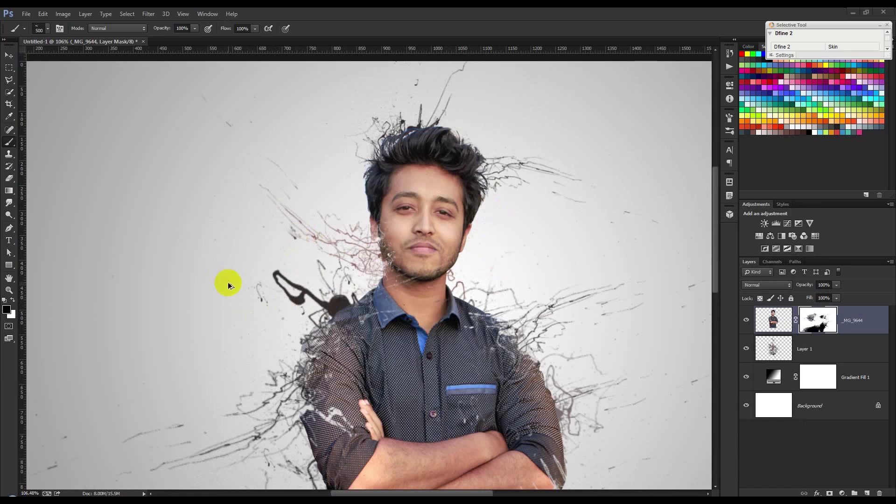
- Add a new layer above Layer 1, choose the 742 px splatter brush and enlarge it to 2100 px
{"action": "scroll", "coordinate": [290, 348], "scroll_direction": "down", "scroll_amount": 2}
{"action": "scroll", "coordinate": [293, 351], "scroll_direction": "down", "scroll_amount": 5}
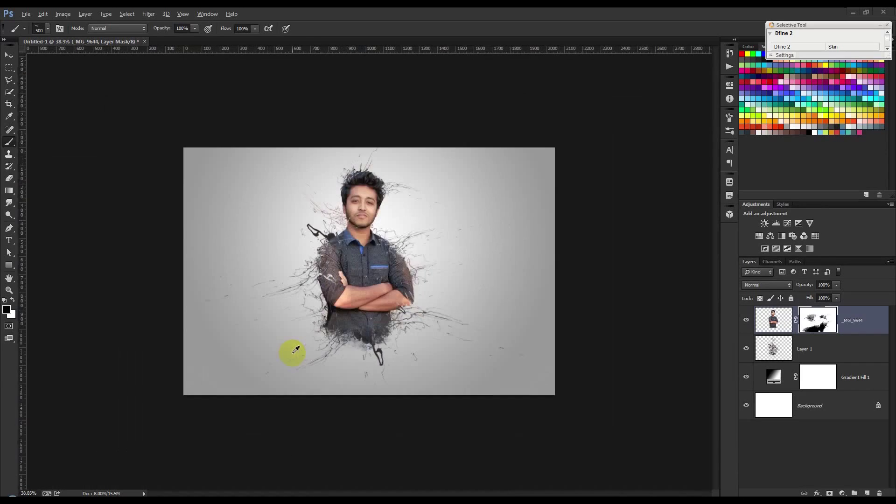
{"action": "scroll", "coordinate": [289, 353], "scroll_direction": "up", "scroll_amount": 3}
{"action": "left_click", "coordinate": [771, 349]}
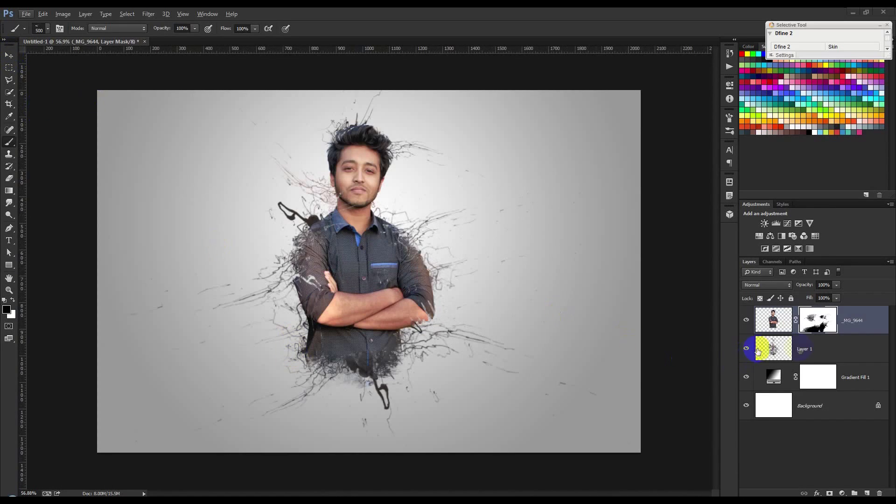
{"action": "left_click", "coordinate": [867, 494]}
{"action": "right_click", "coordinate": [325, 225]}
{"action": "left_click", "coordinate": [448, 365]}
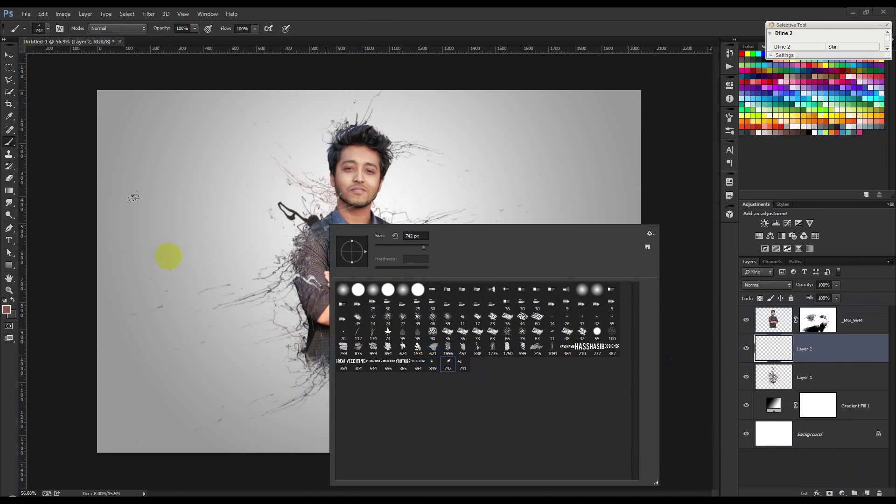
{"action": "left_click", "coordinate": [366, 18]}
{"action": "key", "text": "bracketright"}
{"action": "key", "text": "bracketright"}
{"action": "key", "text": "bracketright"}
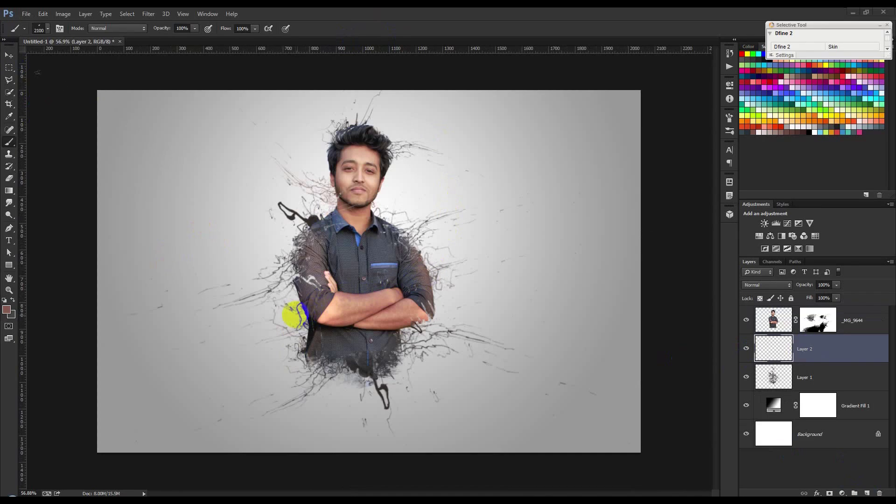
- Try a reddish skin-toned splatter at 2200 px behind the man on Layer 2
{"action": "left_click", "coordinate": [295, 315]}
{"action": "key", "text": "bracketright"}
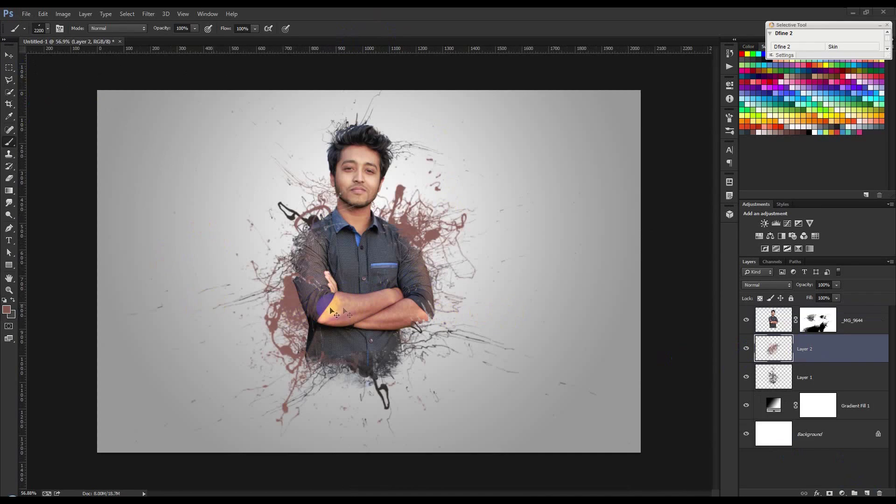
{"action": "key", "text": "ctrl+z"}
- Try a splatter in the shirt's sampled blue on Layer 2, moved below Layer 1 and set to 30% opacity
{"action": "left_click", "coordinate": [359, 239], "text": "alt"}
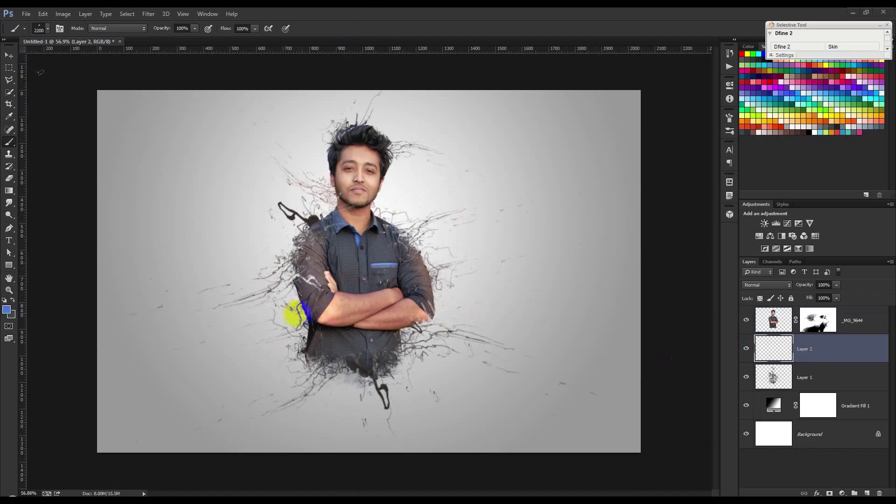
{"action": "left_click", "coordinate": [297, 316]}
{"action": "left_click_drag", "start_coordinate": [812, 358], "coordinate": [812, 386]}
{"action": "left_click_drag", "start_coordinate": [807, 285], "coordinate": [775, 285]}
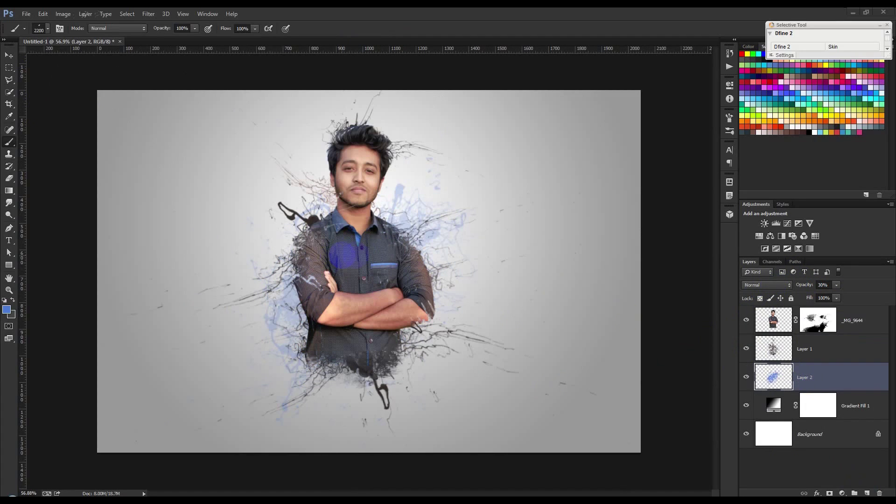
{"action": "key", "text": "ctrl+alt+z"}
{"action": "key", "text": "ctrl+alt+z"}
{"action": "key", "text": "ctrl+alt+z"}
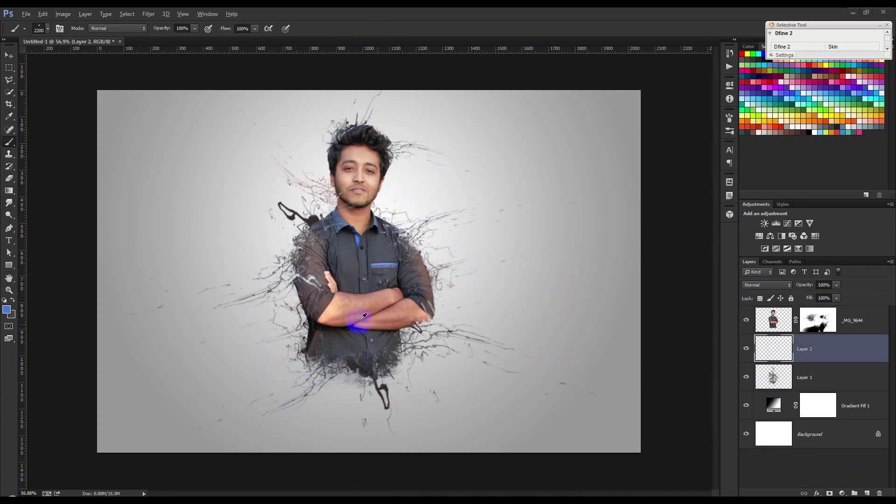
- Sample the black hair colour, stamp the 2200 px splatter behind the man on Layer 2 and set its opacity to 15%
{"action": "left_click", "coordinate": [362, 135], "text": "alt"}
{"action": "left_click", "coordinate": [289, 306]}
{"action": "left_click", "coordinate": [445, 378]}
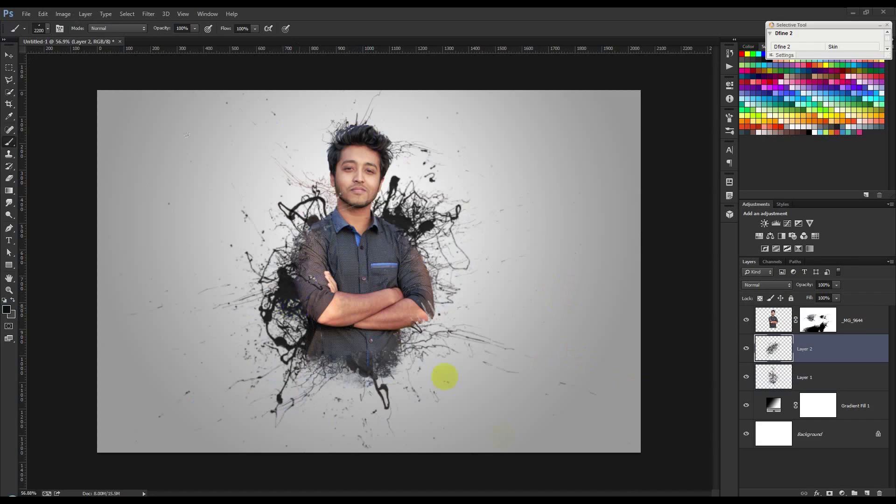
{"action": "left_click_drag", "start_coordinate": [805, 285], "coordinate": [769, 287]}
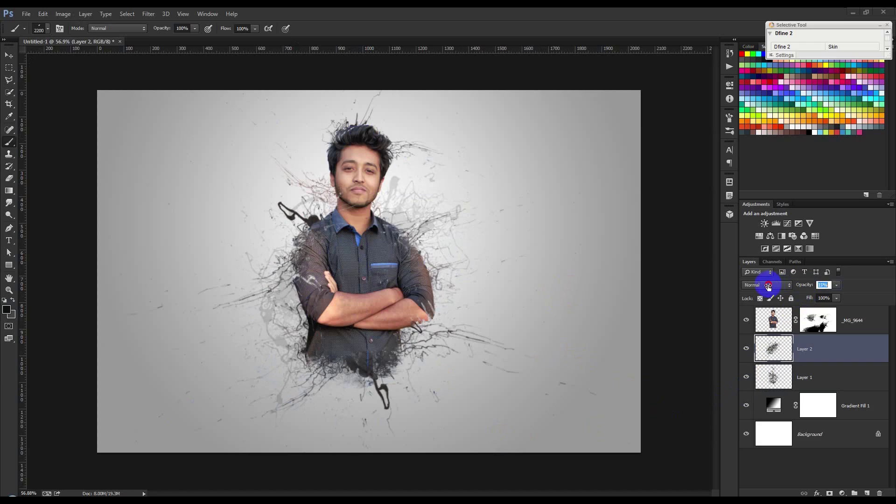
{"action": "left_click", "coordinate": [748, 303]}
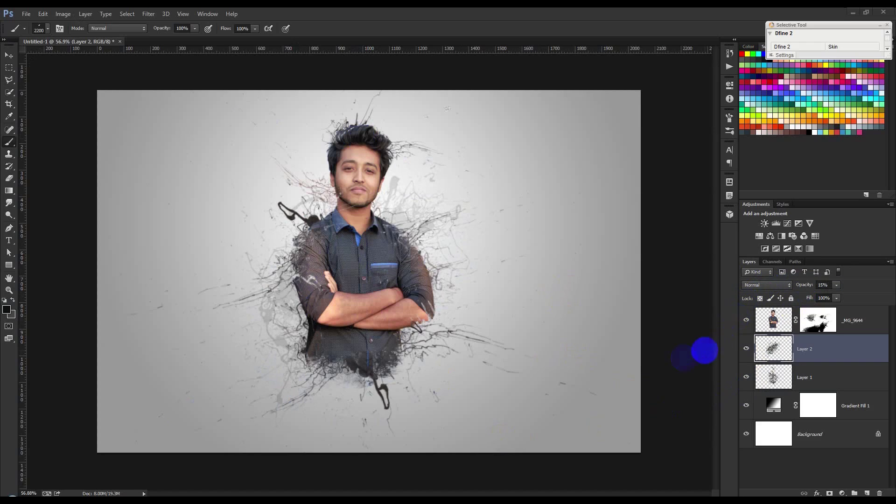
- Extend the canvas beyond the image with the Crop tool, widening both sides and slightly enlarging the top and bottom
{"action": "left_click", "coordinate": [9, 102]}
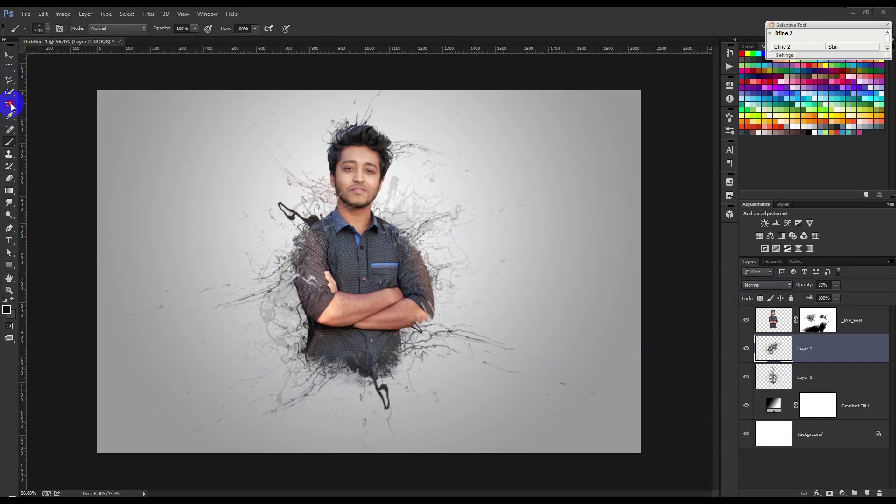
{"action": "left_click_drag", "start_coordinate": [644, 271], "coordinate": [676, 271]}
{"action": "left_click_drag", "start_coordinate": [374, 91], "coordinate": [367, 85]}
{"action": "left_click", "coordinate": [469, 29]}
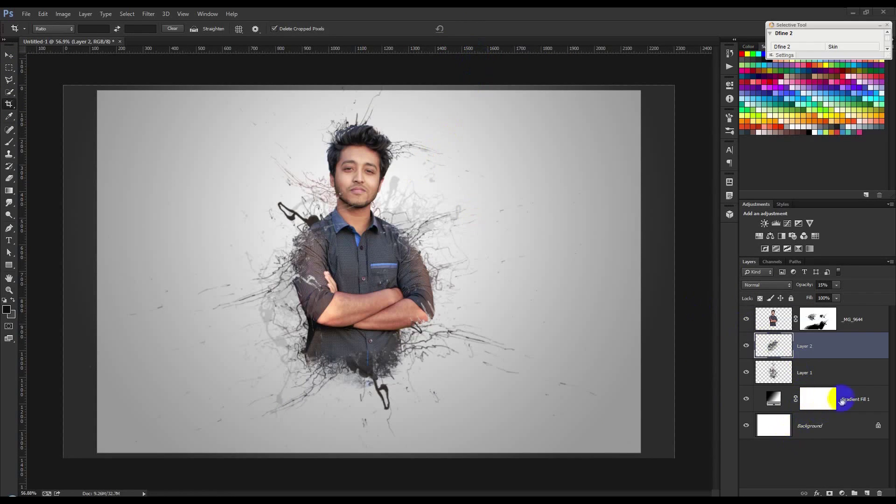
- Fill the Background layer with white so the grey gradient covers the extended canvas evenly
{"action": "left_click", "coordinate": [859, 401]}
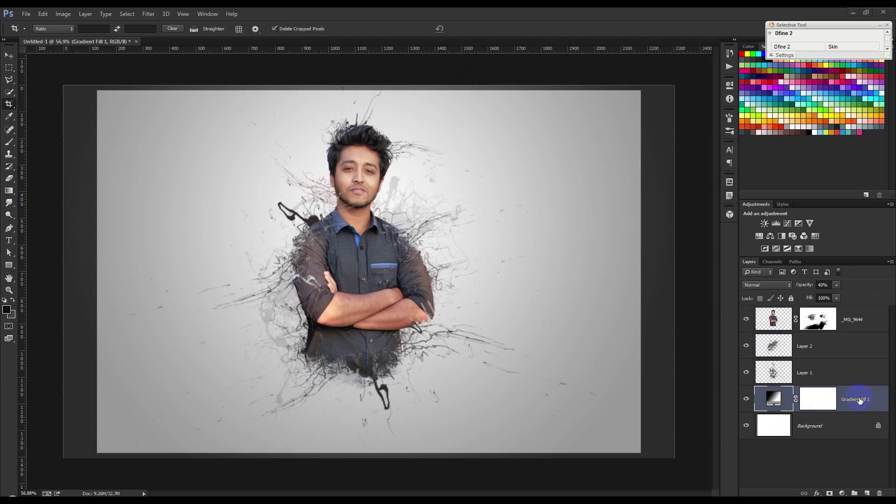
{"action": "left_click", "coordinate": [786, 427]}
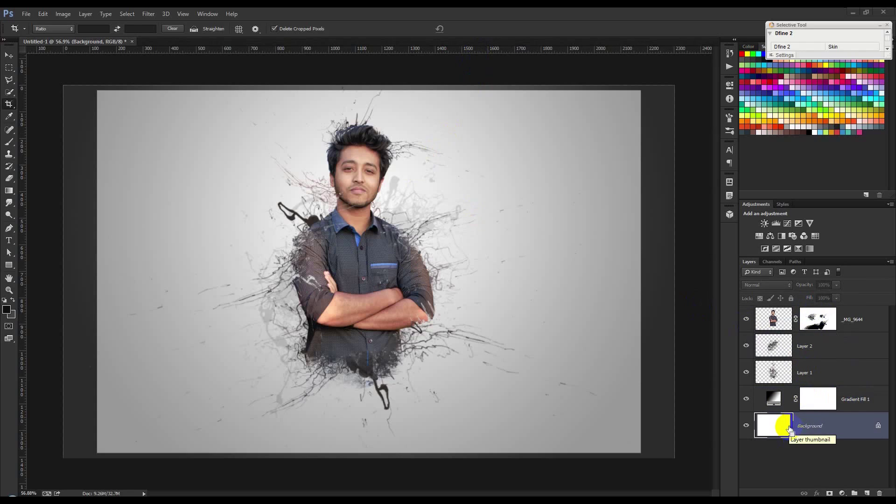
{"action": "key", "text": "alt+BackSpace"}
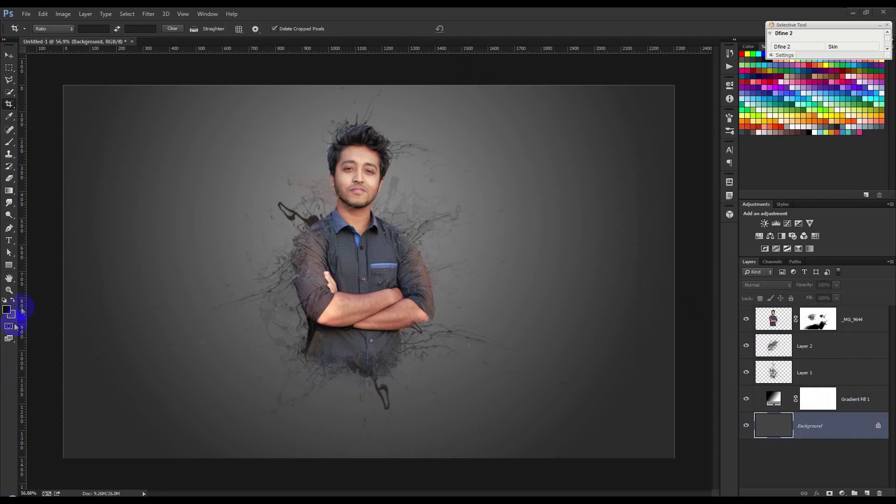
{"action": "key", "text": "ctrl+BackSpace"}
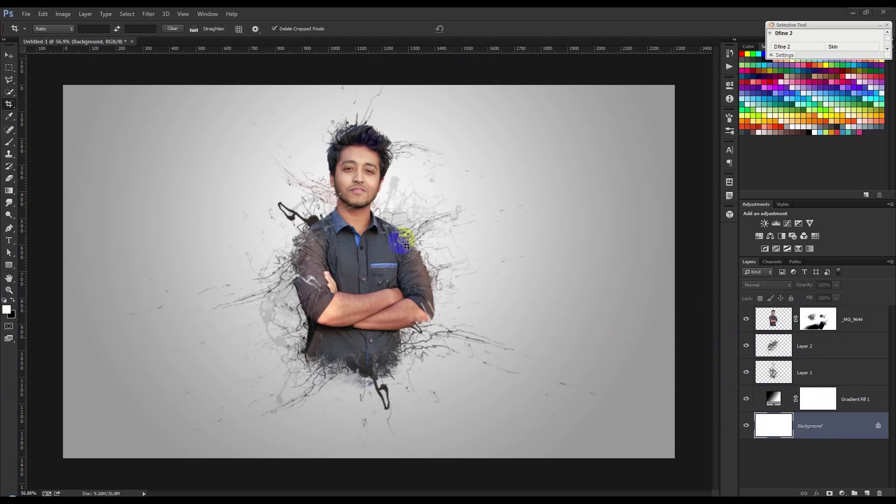
{"action": "left_click", "coordinate": [9, 56]}
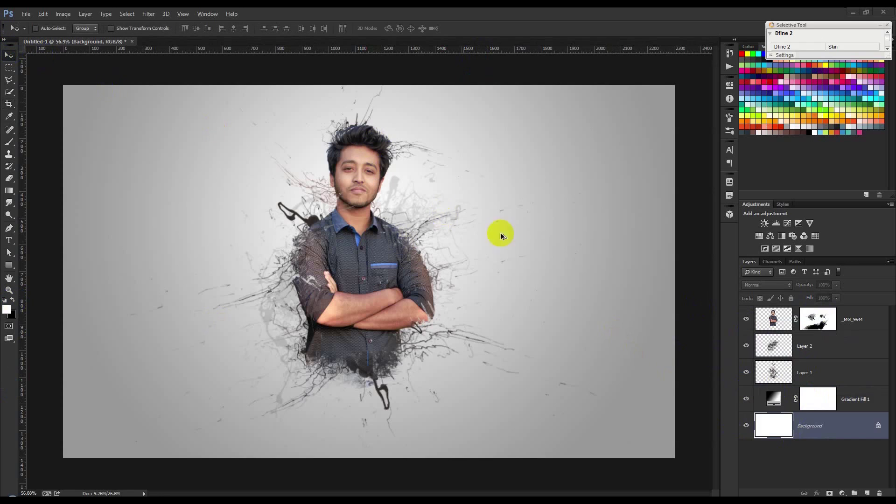
{"action": "key", "text": "ctrl+0"}
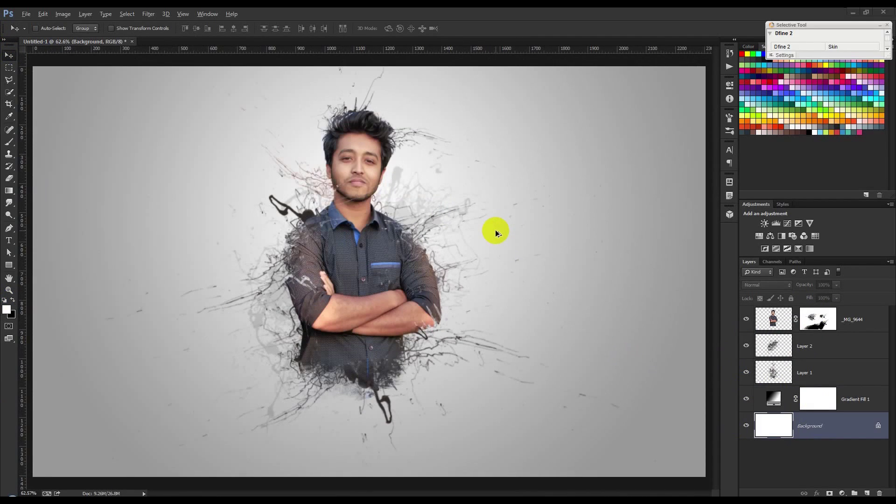
- Add a Black & White adjustment clipped to the _MG_9644 layer, with Reds at 46 and Yellows at 77
{"action": "left_click", "coordinate": [778, 319]}
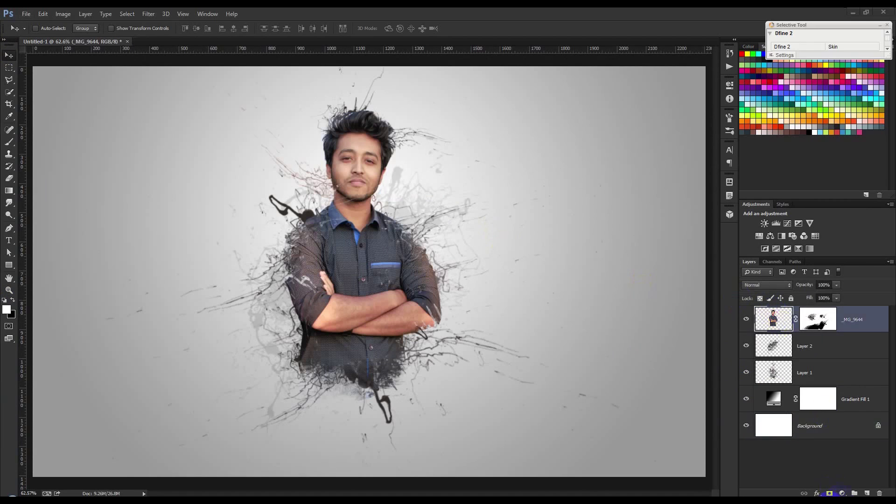
{"action": "left_click", "coordinate": [842, 494]}
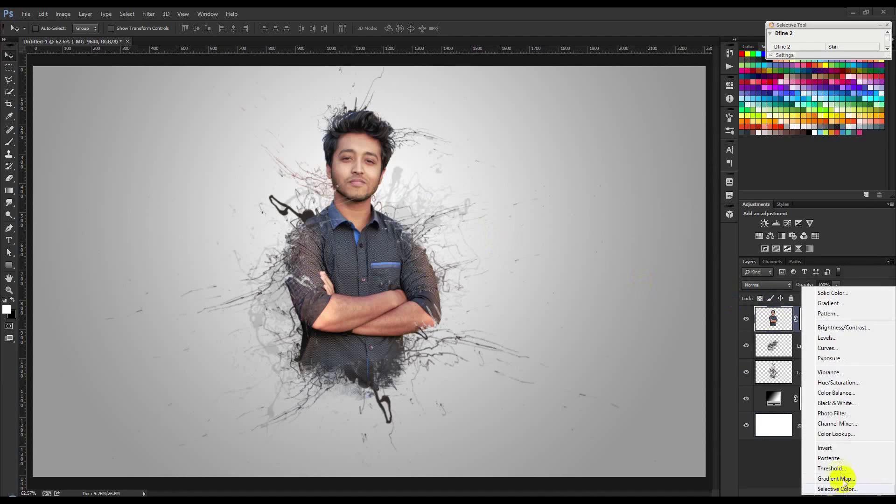
{"action": "left_click", "coordinate": [827, 405]}
{"action": "left_click", "coordinate": [649, 360]}
{"action": "mouse_move", "coordinate": [650, 145]}
{"action": "left_mouse_down"}
{"action": "mouse_move", "coordinate": [645, 140]}
{"action": "mouse_move", "coordinate": [658, 163]}
{"action": "mouse_move", "coordinate": [645, 160]}
{"action": "mouse_move", "coordinate": [663, 164]}
{"action": "mouse_move", "coordinate": [648, 142]}
{"action": "mouse_move", "coordinate": [666, 166]}
{"action": "mouse_move", "coordinate": [650, 141]}
{"action": "left_mouse_up"}
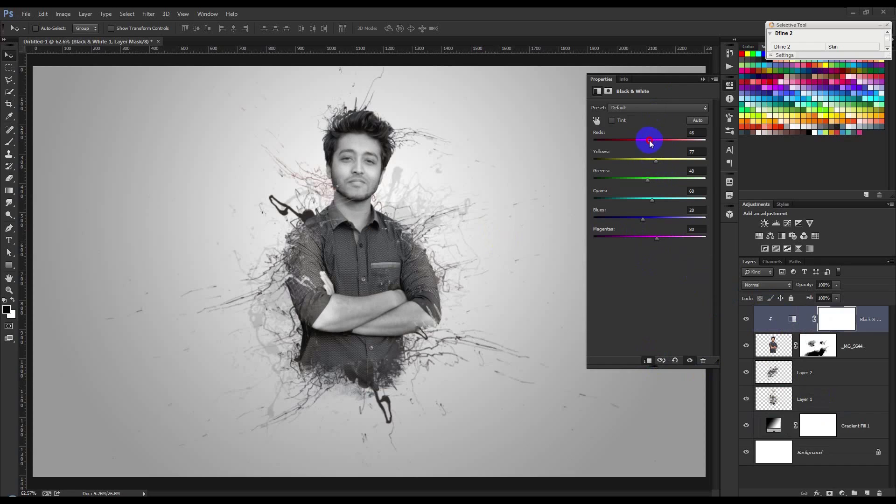
{"action": "left_click", "coordinate": [706, 82]}
{"action": "scroll", "coordinate": [532, 267], "scroll_direction": "down", "scroll_amount": 2}
{"action": "scroll", "coordinate": [531, 270], "scroll_direction": "up", "scroll_amount": 1}
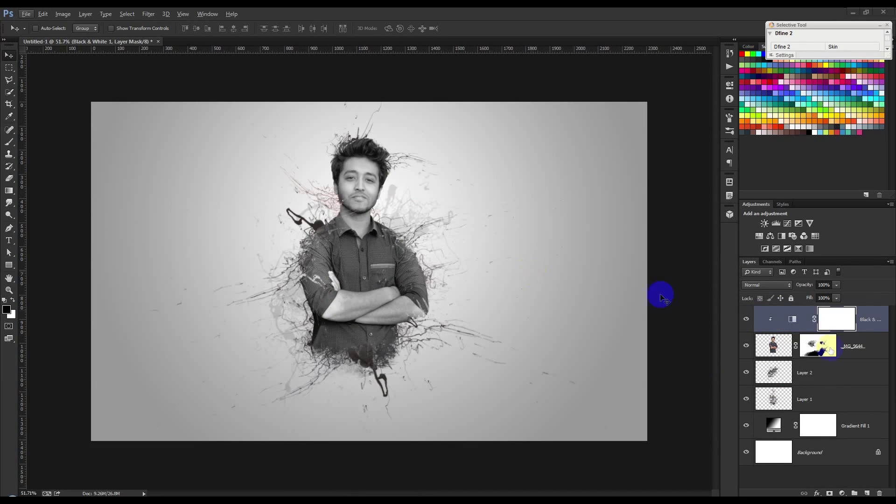
- Set the Black & White adjustment layer to Soft Light blending at 49% opacity
{"action": "left_click", "coordinate": [767, 284]}
{"action": "left_click", "coordinate": [752, 163]}
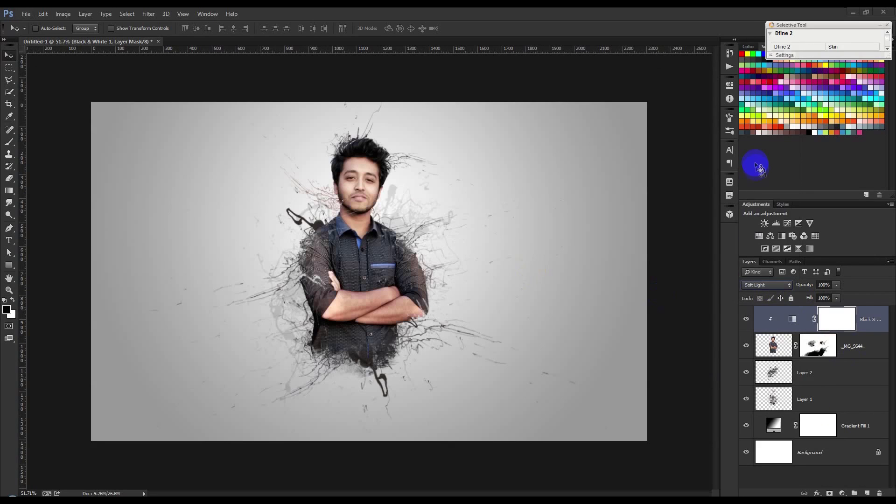
{"action": "left_click_drag", "start_coordinate": [803, 288], "coordinate": [777, 288]}
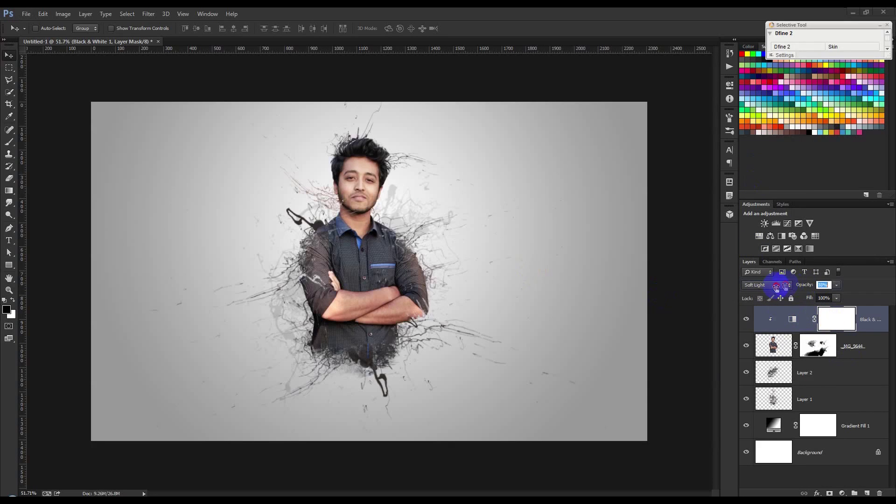
{"action": "key", "text": "ctrl+0"}
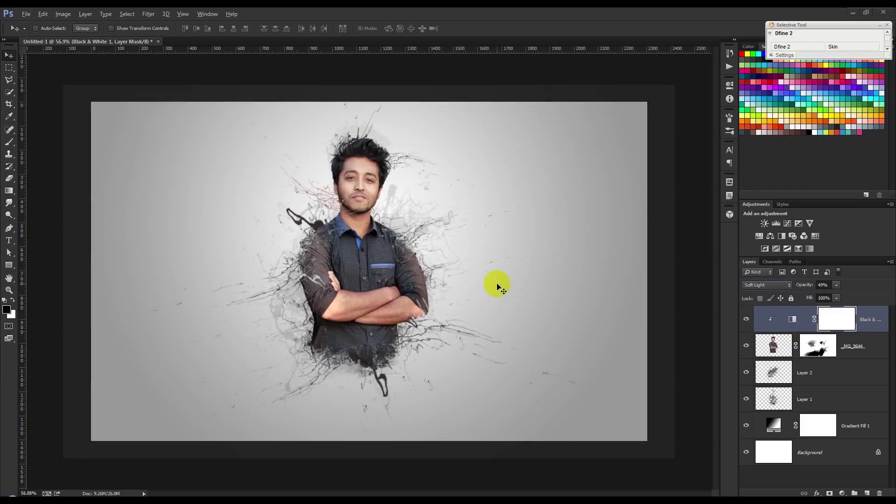
- Add a new layer above Layer 2 and choose the 849 px splatter tip for the Brush tool
{"action": "scroll", "coordinate": [383, 264], "scroll_direction": "up", "scroll_amount": 10}
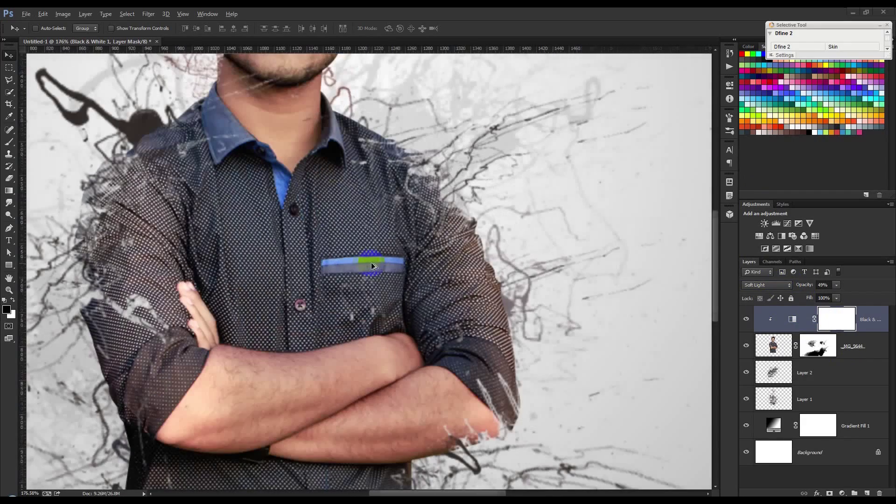
{"action": "left_click", "coordinate": [9, 147]}
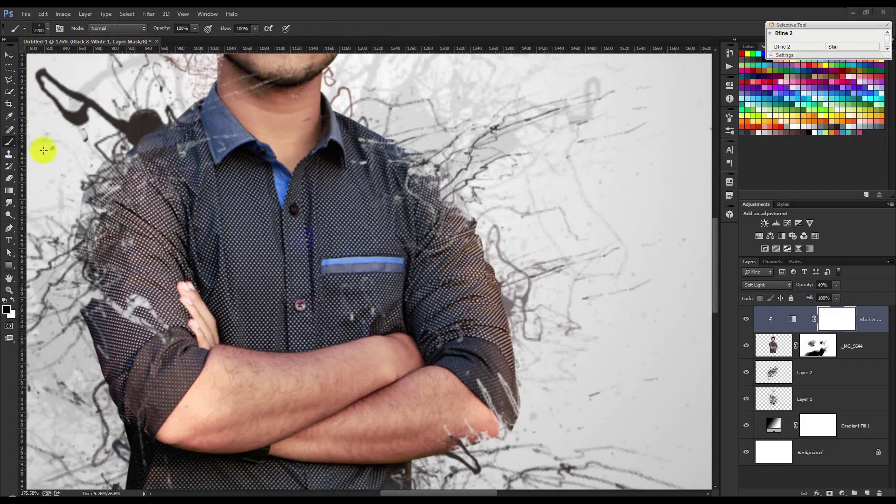
{"action": "key", "text": "x"}
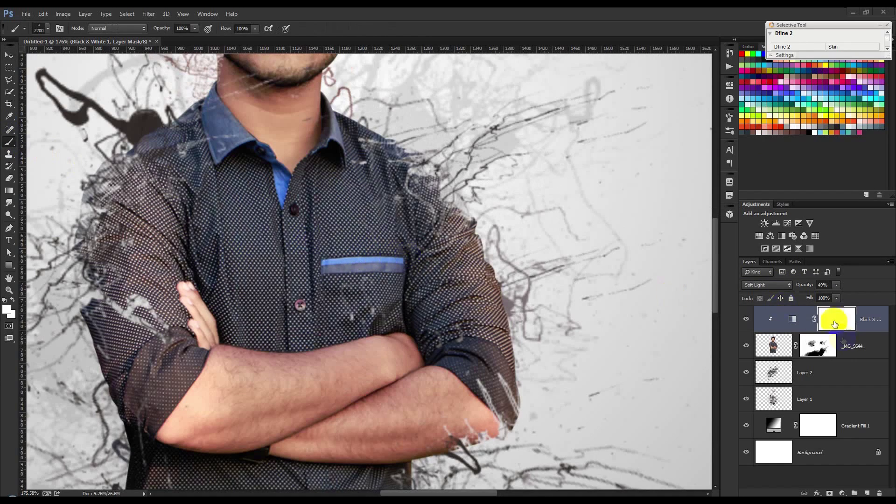
{"action": "left_click", "coordinate": [817, 371]}
{"action": "left_click", "coordinate": [867, 493]}
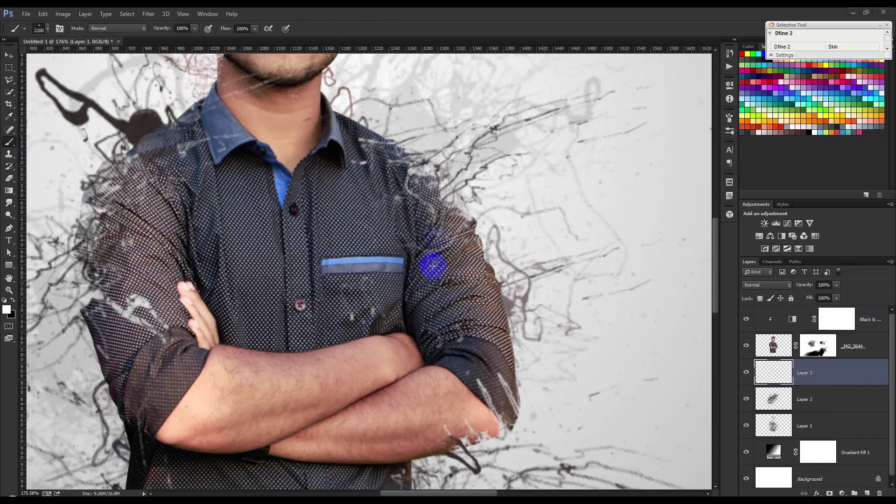
{"action": "right_click", "coordinate": [464, 259]}
{"action": "left_click", "coordinate": [545, 375]}
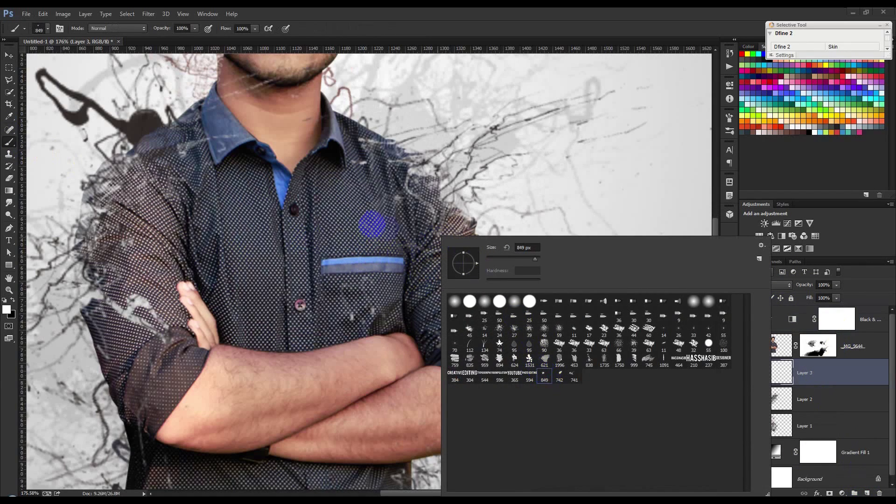
- Stamp one splatter in the shirt's sampled blue behind the shoulder beside the chest pocket on Layer 3, replacing a white trial stamp
{"action": "left_click", "coordinate": [472, 217]}
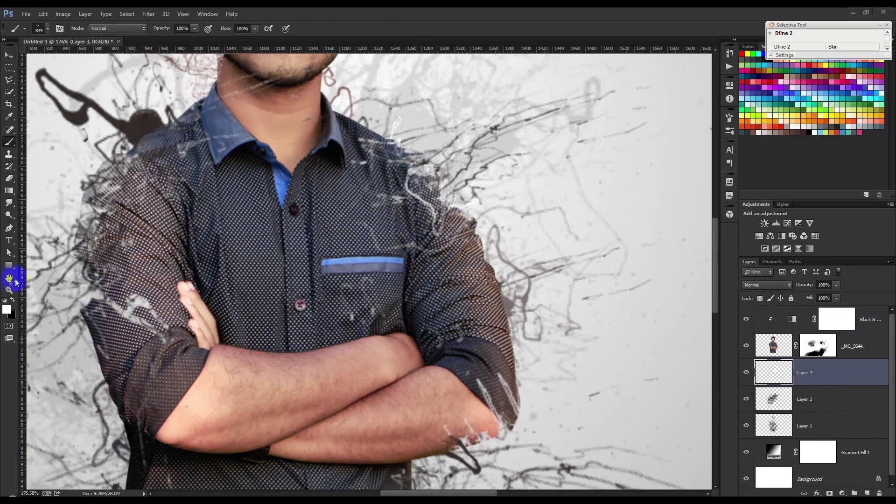
{"action": "key", "text": "ctrl+z"}
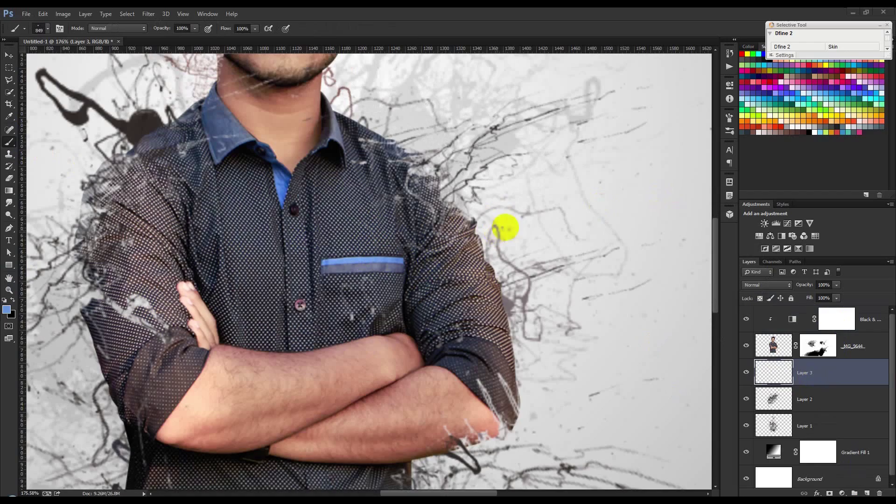
{"action": "left_click", "coordinate": [506, 228]}
- Try a peach skin-toned splatter behind the man's elbow on Layer 3
{"action": "scroll", "coordinate": [681, 313], "scroll_direction": "down", "scroll_amount": 4}
{"action": "scroll", "coordinate": [667, 318], "scroll_direction": "down", "scroll_amount": 2}
{"action": "scroll", "coordinate": [486, 369], "scroll_direction": "up", "scroll_amount": 3}
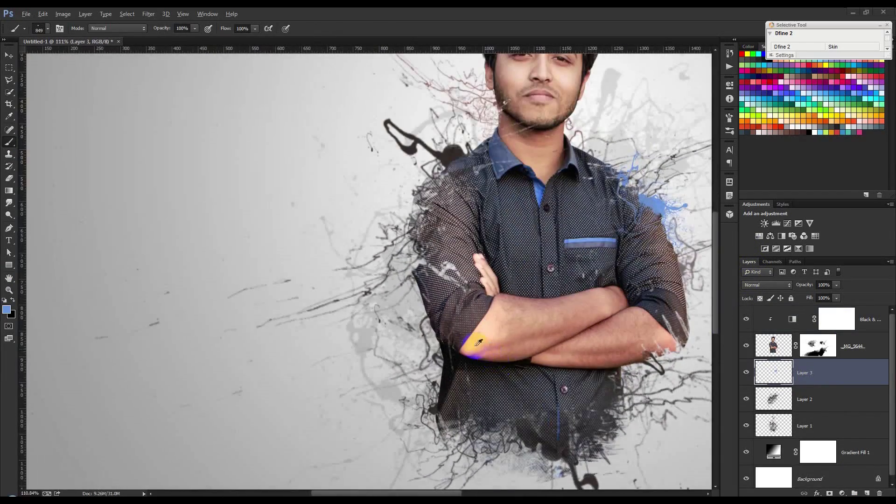
{"action": "left_click", "coordinate": [357, 201]}
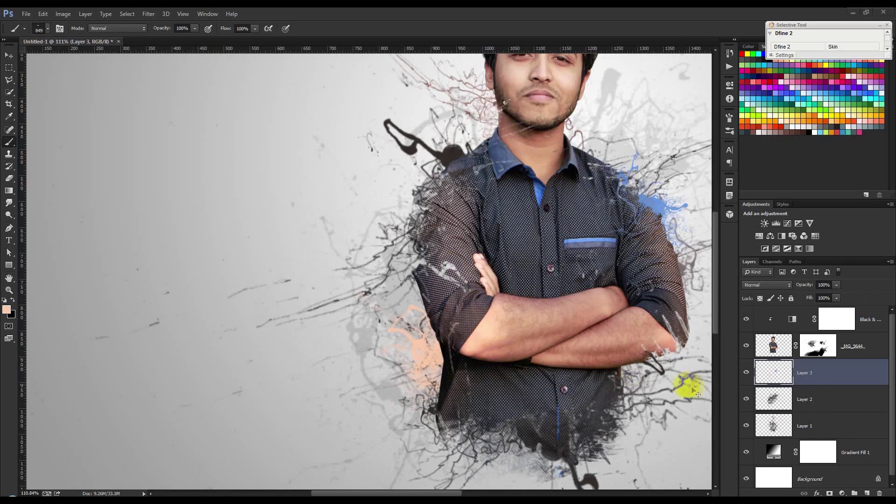
{"action": "key", "text": "ctrl+z"}
- Add a new layer above the Black & White adjustment and try a peach skin-toned splatter over the elbow
{"action": "left_click", "coordinate": [831, 327]}
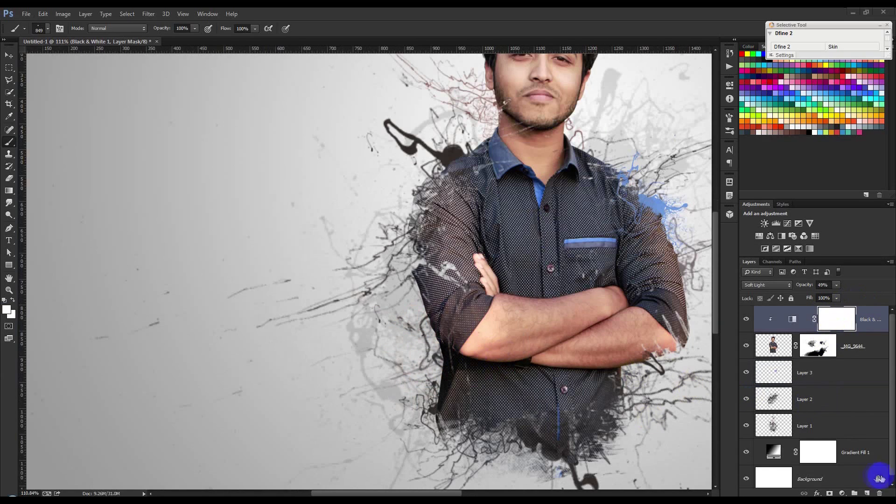
{"action": "left_click", "coordinate": [865, 492]}
{"action": "left_click", "coordinate": [220, 361]}
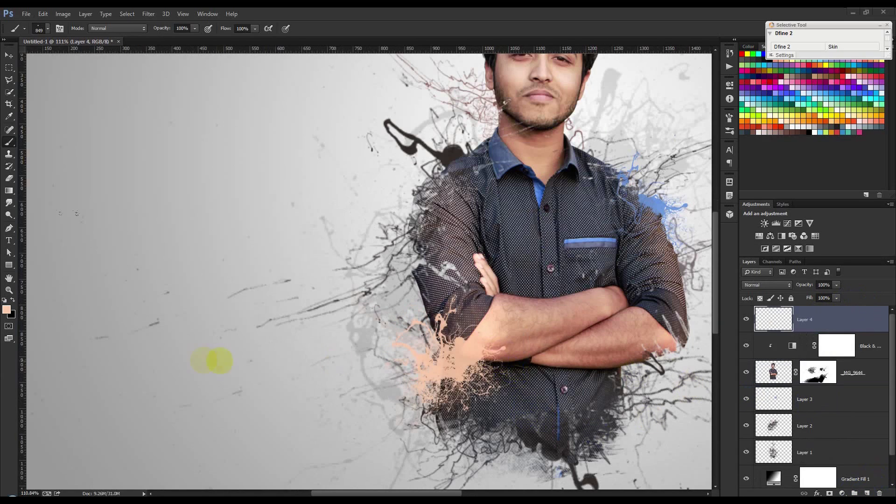
{"action": "key", "text": "ctrl+z"}
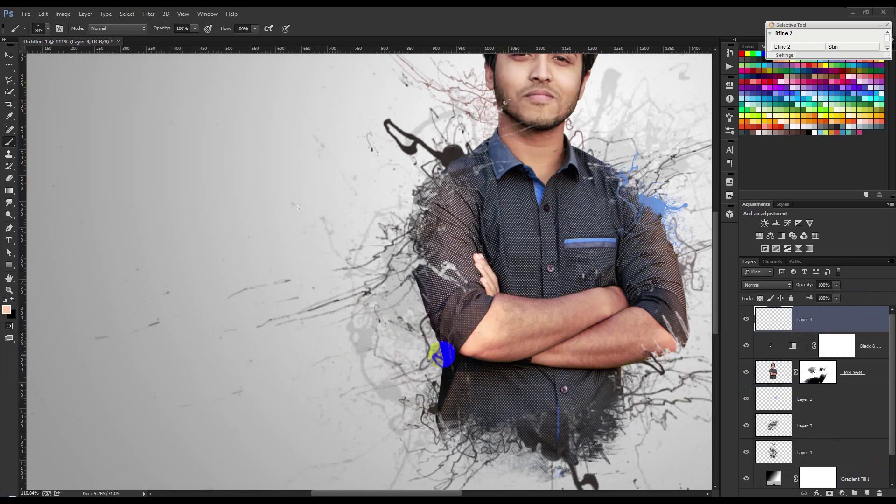
- Move Layer 4 directly below the man's _MG_9644 layer
{"action": "scroll", "coordinate": [447, 344], "scroll_direction": "down", "scroll_amount": 3}
{"action": "scroll", "coordinate": [643, 390], "scroll_direction": "up", "scroll_amount": 3}
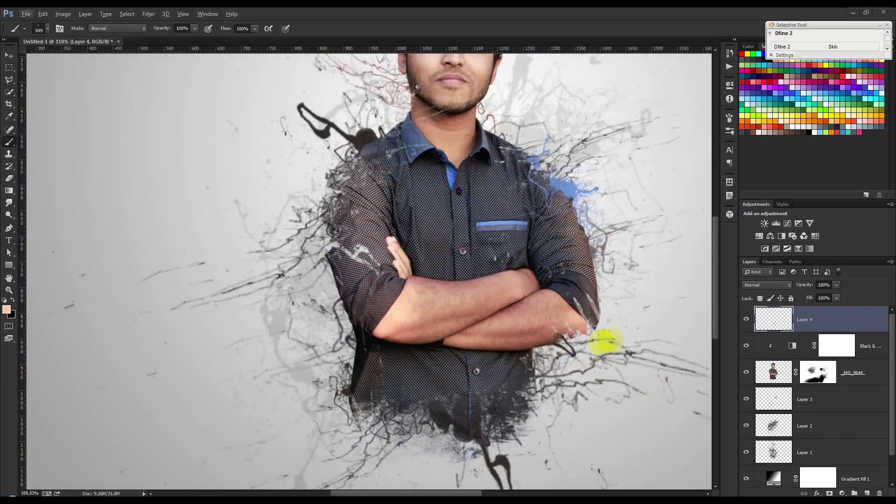
{"action": "left_click", "coordinate": [614, 340]}
{"action": "left_click_drag", "start_coordinate": [826, 319], "coordinate": [816, 374]}
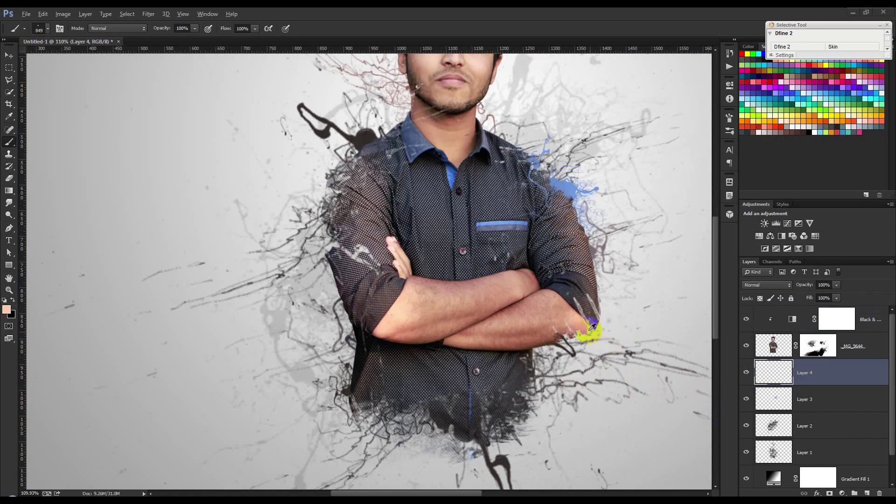
- Try a reddish skin-toned splatter behind the elbow opposite the visible hand on Layer 4
{"action": "left_click", "coordinate": [649, 341]}
{"action": "scroll", "coordinate": [645, 391], "scroll_direction": "down", "scroll_amount": 2}
{"action": "scroll", "coordinate": [670, 402], "scroll_direction": "down", "scroll_amount": 5}
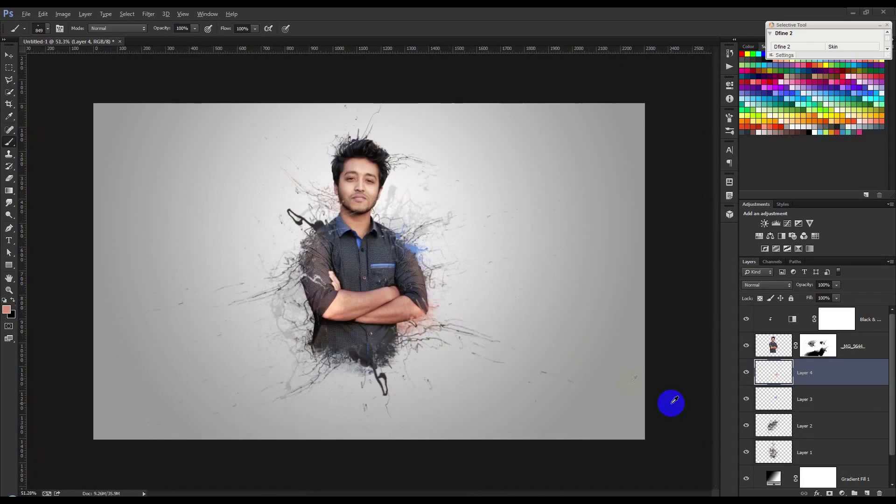
{"action": "scroll", "coordinate": [580, 352], "scroll_direction": "up", "scroll_amount": 3}
{"action": "scroll", "coordinate": [502, 349], "scroll_direction": "up", "scroll_amount": 2}
{"action": "key", "text": "ctrl+z"}
- Rotate the 849 px splatter brush tip, test it behind the elbow, and sample a darker skin tone from the forearm
{"action": "right_click", "coordinate": [496, 314]}
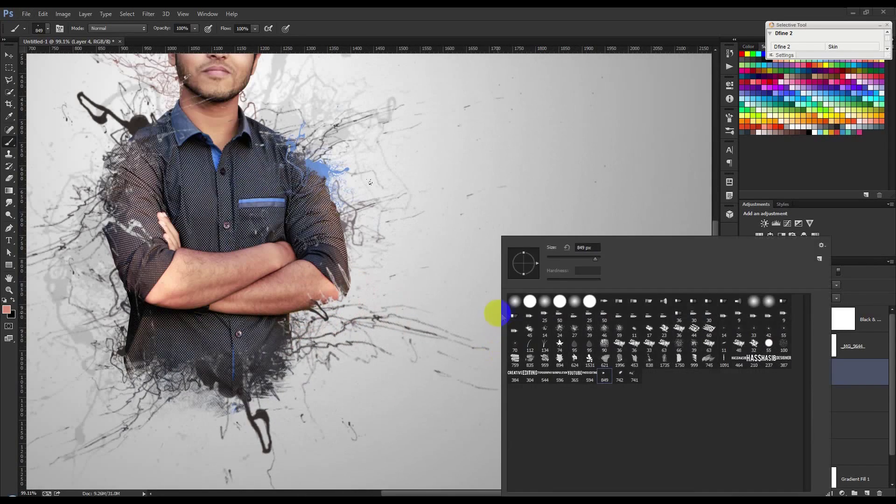
{"action": "left_click_drag", "start_coordinate": [519, 244], "coordinate": [507, 251]}
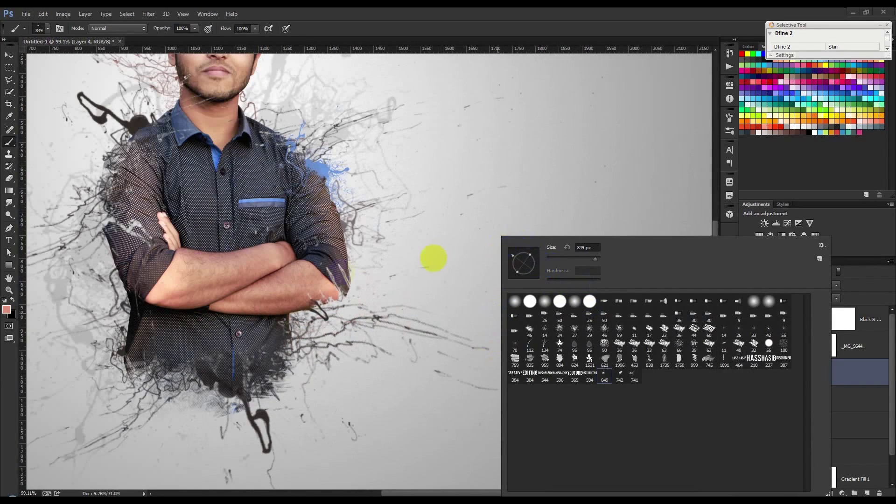
{"action": "left_click", "coordinate": [602, 279]}
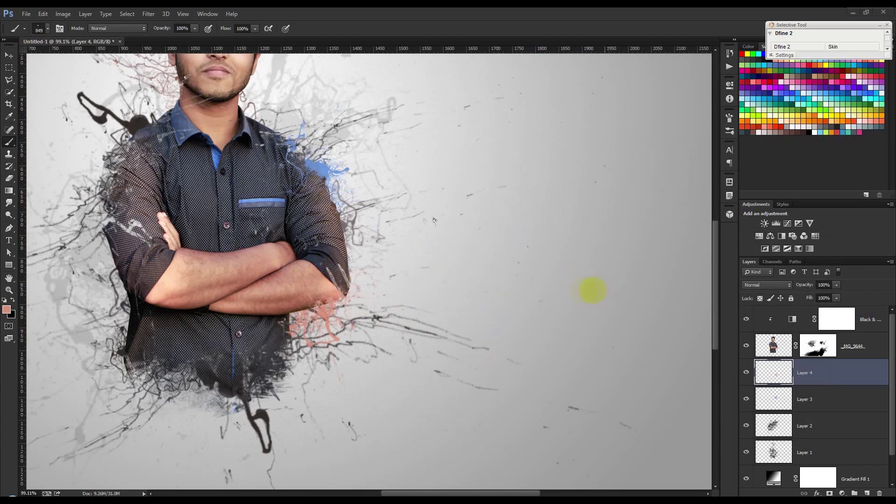
{"action": "key", "text": "ctrl+z"}
{"action": "left_click", "coordinate": [297, 294], "text": "alt"}
- Try several stamps of the darker skin-toned splatter around the forearm and elbow on Layer 4
{"action": "left_click", "coordinate": [266, 256]}
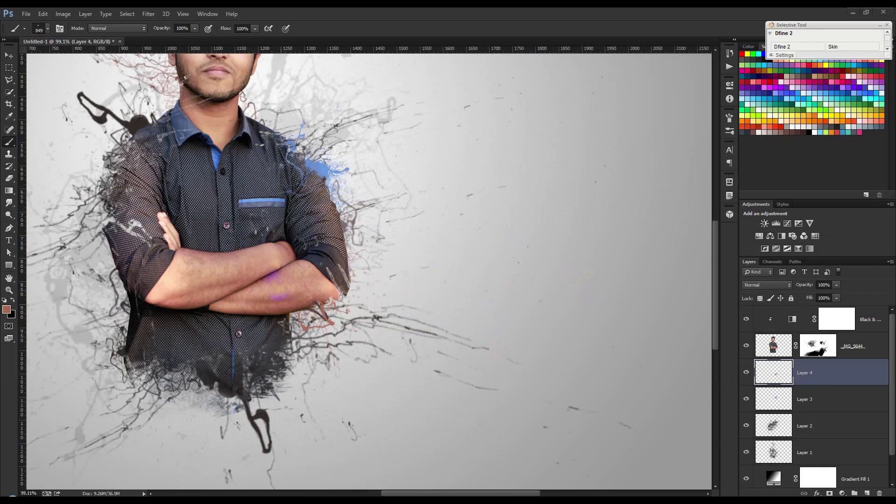
{"action": "left_click", "coordinate": [280, 287]}
{"action": "left_click", "coordinate": [282, 289]}
{"action": "key", "text": "ctrl+alt+z"}
{"action": "key", "text": "ctrl+alt+z"}
{"action": "key", "text": "ctrl+alt+z"}
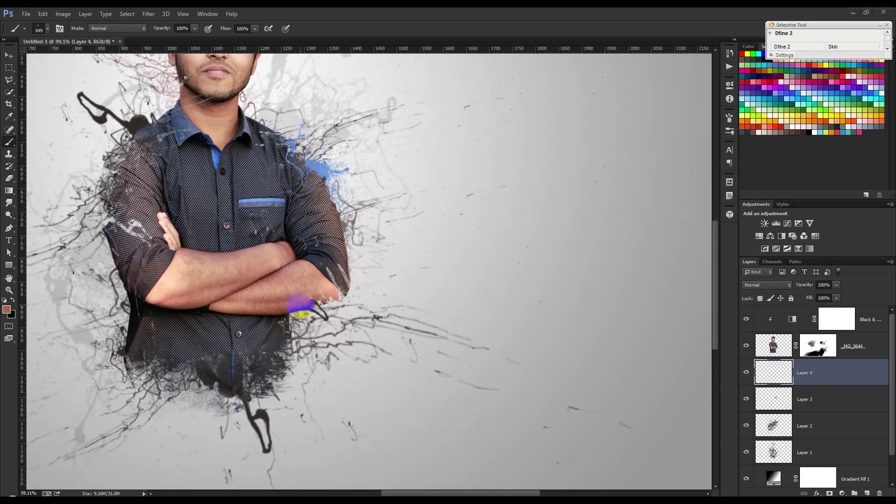
- Stamp the darker skin-toned splatter behind the elbow on Layer 4 and set the layer's opacity to 76%
{"action": "left_click", "coordinate": [270, 279]}
{"action": "scroll", "coordinate": [432, 342], "scroll_direction": "down", "scroll_amount": 6}
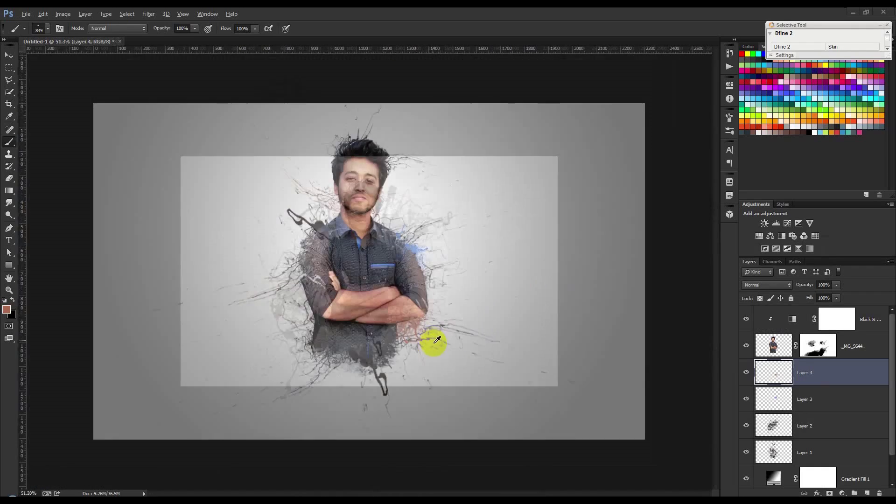
{"action": "scroll", "coordinate": [437, 340], "scroll_direction": "up", "scroll_amount": 4}
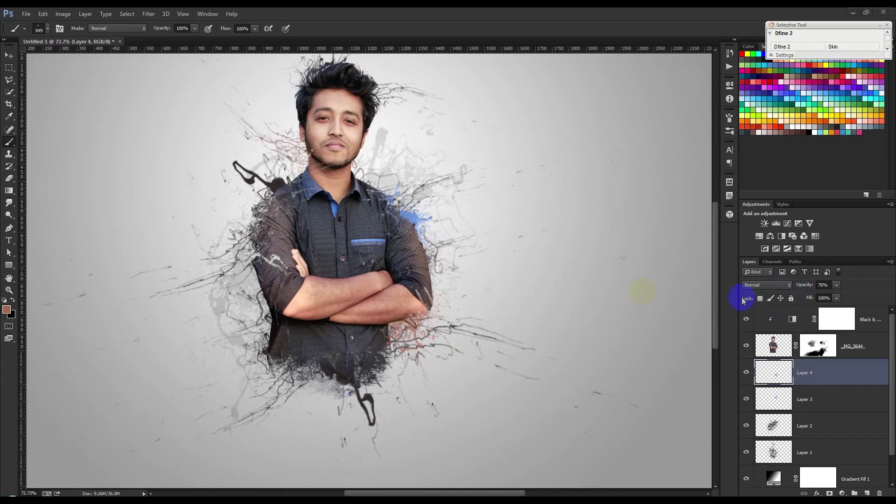
- Stamp a blue collar-toned splatter beside the shoulder and a brown sleeve-toned splatter beside the elbow near the visible hand on Layer 4
{"action": "scroll", "coordinate": [312, 211], "scroll_direction": "up", "scroll_amount": 4}
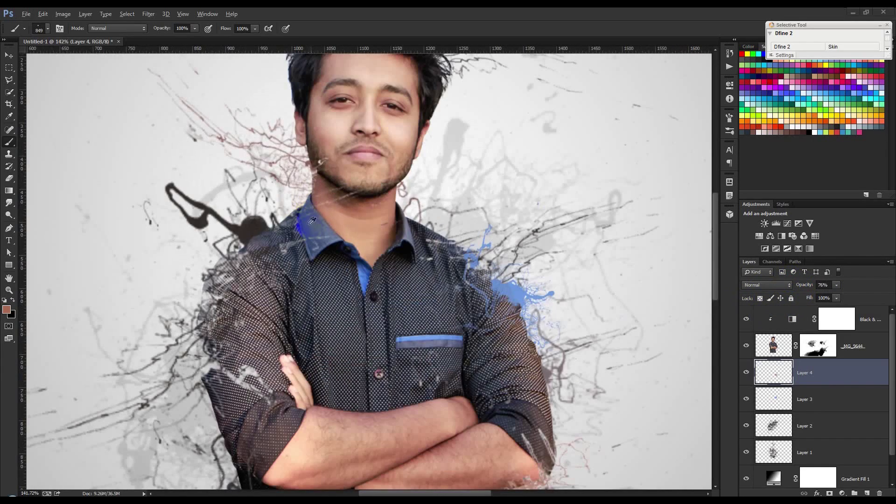
{"action": "left_click", "coordinate": [269, 189]}
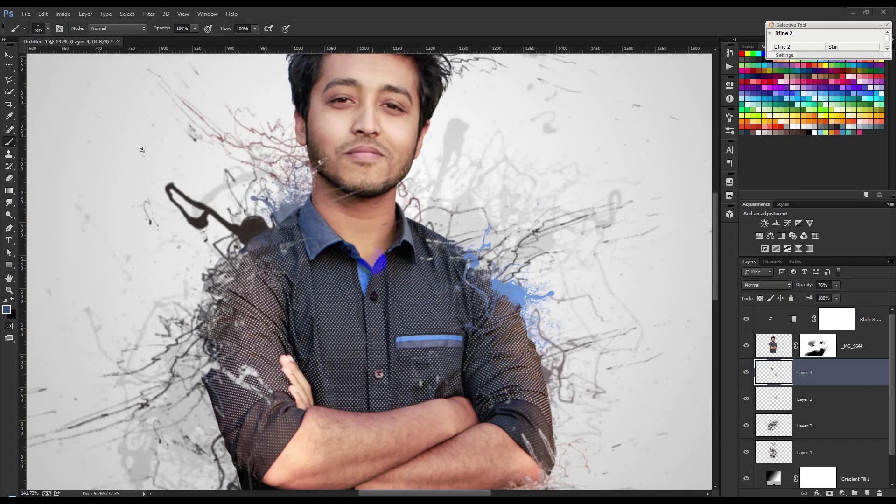
{"action": "scroll", "coordinate": [462, 280], "scroll_direction": "down", "scroll_amount": 3}
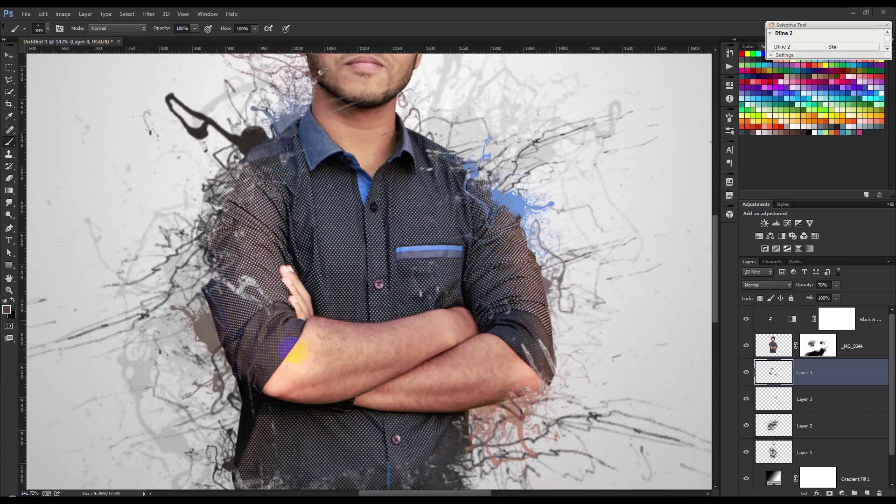
{"action": "scroll", "coordinate": [343, 350], "scroll_direction": "down", "scroll_amount": 5}
{"action": "scroll", "coordinate": [343, 350], "scroll_direction": "up", "scroll_amount": 2}
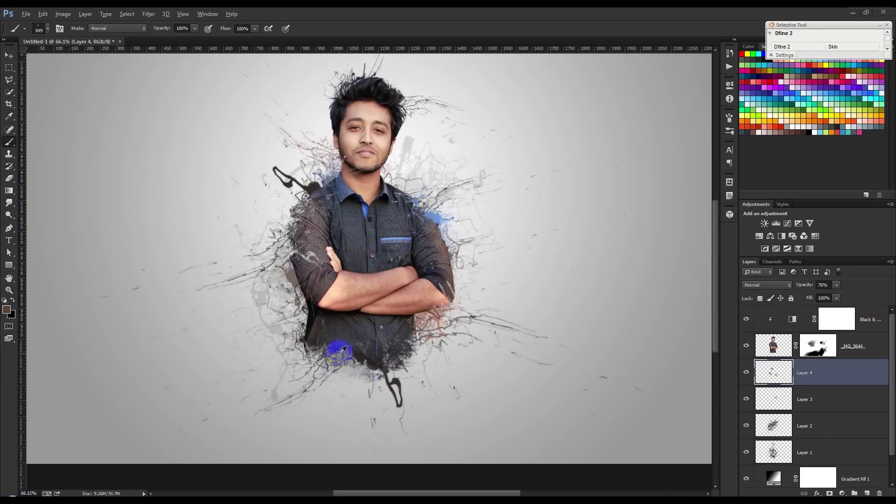
{"action": "scroll", "coordinate": [326, 335], "scroll_direction": "down", "scroll_amount": 1}
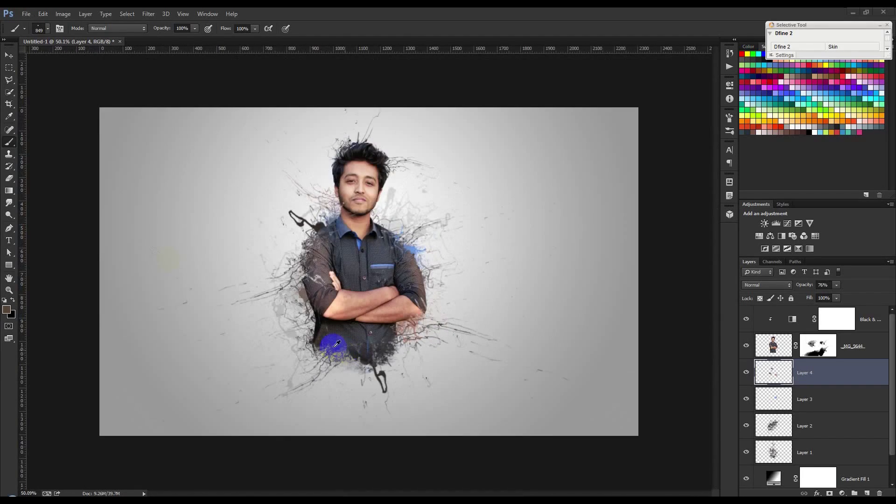
- Create a new layer above the Black & White adjustment and set the foreground colour to a purple swatch
{"action": "left_click", "coordinate": [9, 55]}
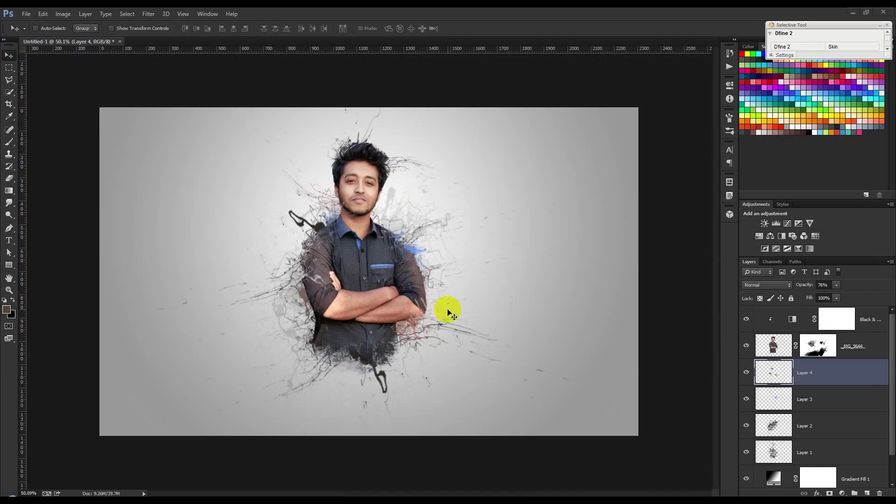
{"action": "left_click_drag", "start_coordinate": [448, 312], "coordinate": [396, 299]}
{"action": "left_click", "coordinate": [867, 320]}
{"action": "left_click", "coordinate": [867, 493]}
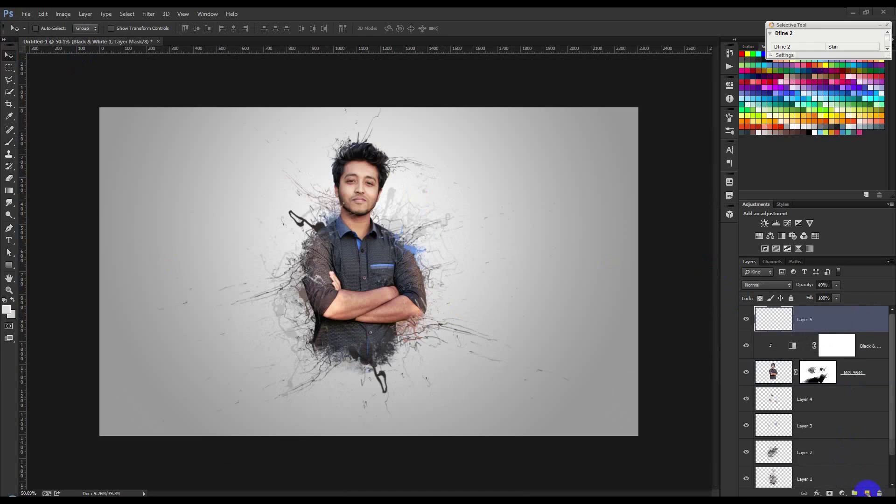
{"action": "left_click", "coordinate": [10, 116]}
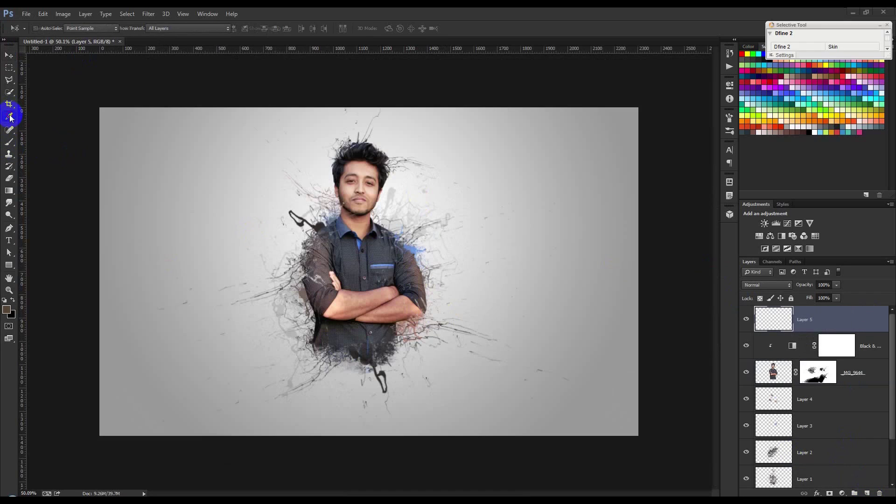
{"action": "left_click", "coordinate": [785, 84]}
- Paint a single purple glow behind the pocket-side shoulder on Layer 5 with a soft round brush at 1100 px
{"action": "left_click", "coordinate": [9, 141]}
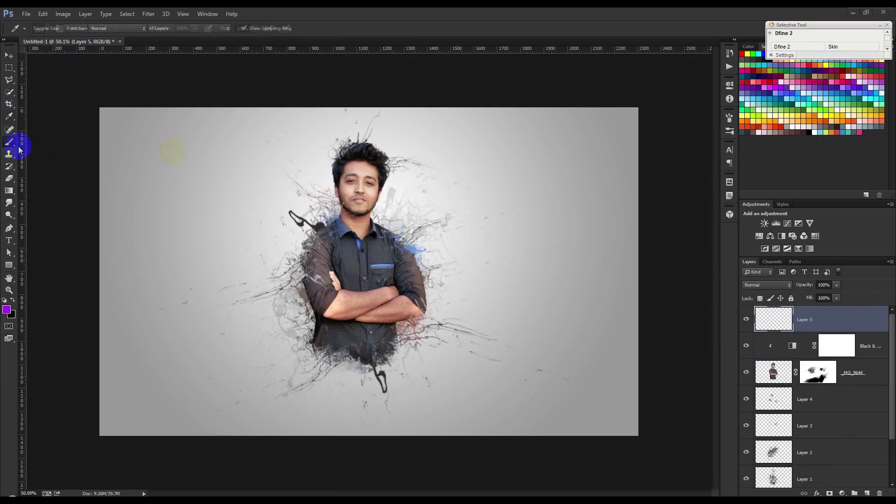
{"action": "right_click", "coordinate": [337, 193]}
{"action": "left_click", "coordinate": [473, 11]}
{"action": "key", "text": "bracketright"}
{"action": "key", "text": "bracketright"}
{"action": "key", "text": "bracketright"}
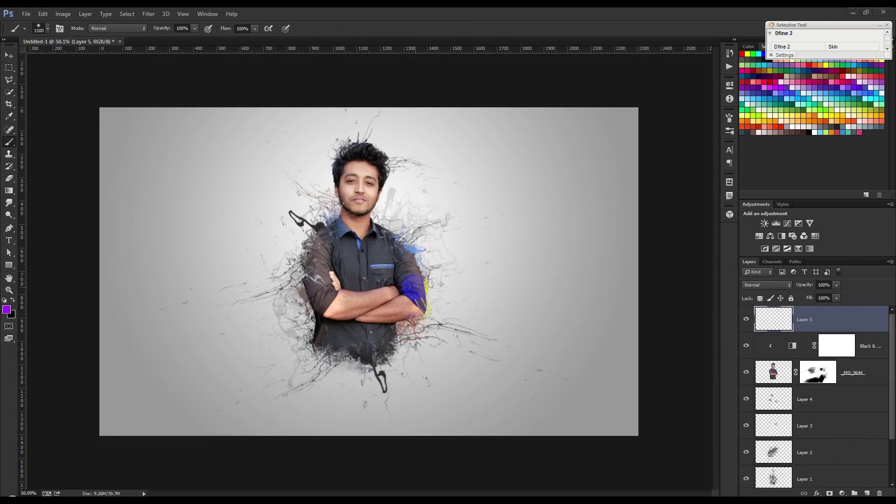
{"action": "left_click", "coordinate": [411, 228]}
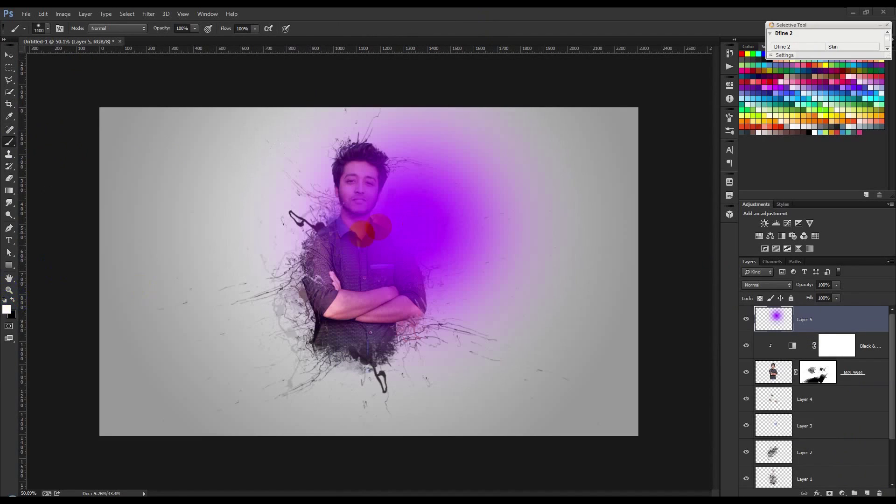
- Reduce the soft brush to 250 px and stamp a white highlight in the purple glow beside the shoulder
{"action": "key", "text": "bracketleft"}
{"action": "key", "text": "bracketleft"}
{"action": "key", "text": "bracketleft"}
{"action": "left_click", "coordinate": [410, 226]}
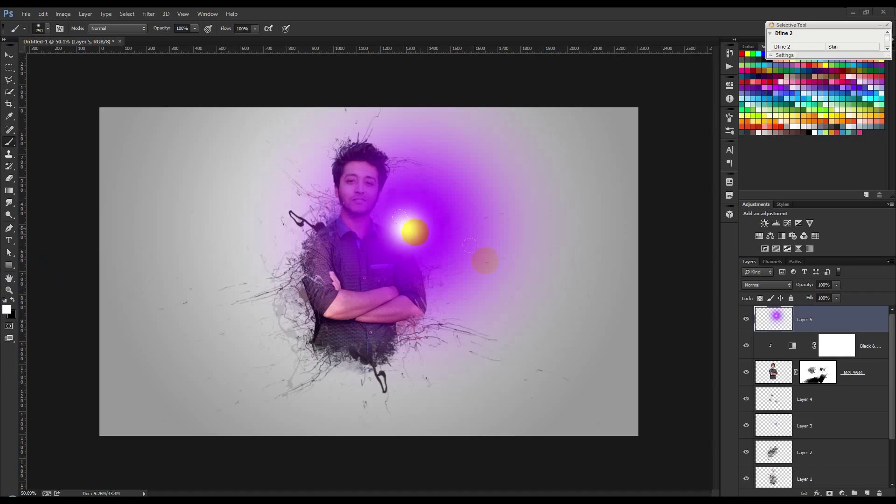
- Set Layer 5's blend mode to Screen and adjust the glow's position beside the pocket-side shoulder
{"action": "left_click", "coordinate": [766, 285]}
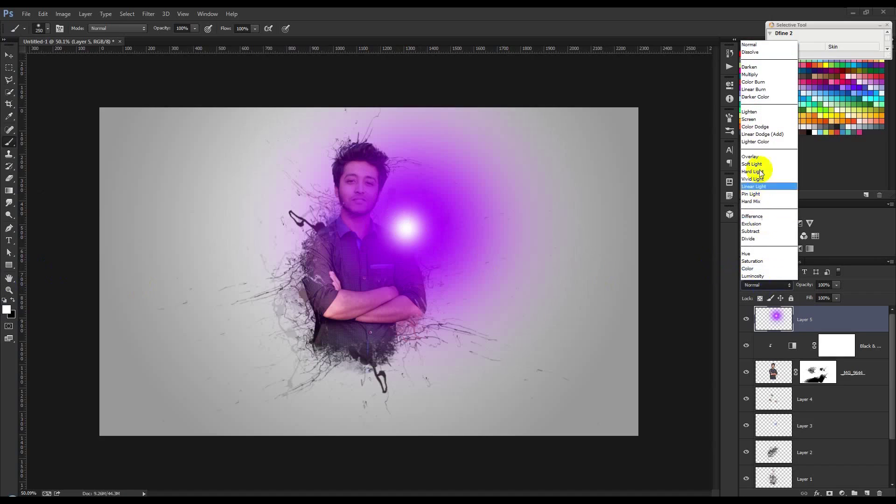
{"action": "left_click", "coordinate": [749, 119]}
{"action": "left_click", "coordinate": [9, 55]}
{"action": "left_click_drag", "start_coordinate": [397, 270], "coordinate": [425, 206]}
{"action": "scroll", "coordinate": [447, 342], "scroll_direction": "up", "scroll_amount": 3}
{"action": "scroll", "coordinate": [426, 208], "scroll_direction": "down", "scroll_amount": 6}
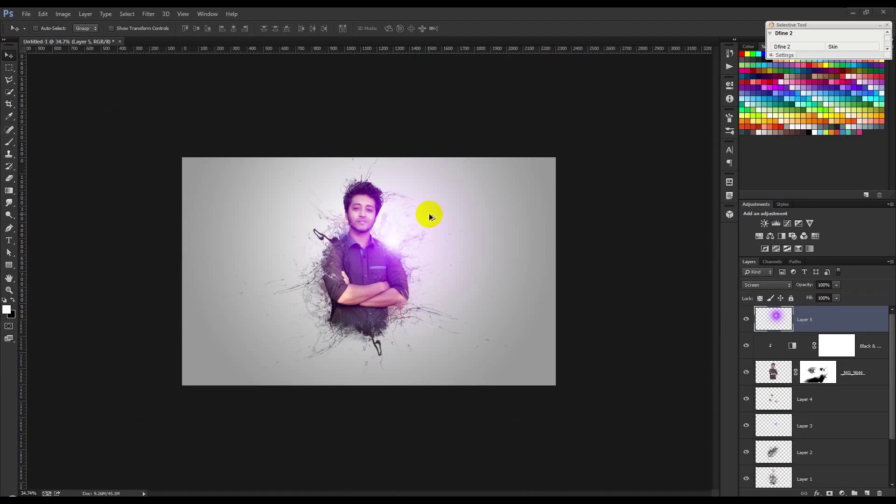
- Duplicate the glow layer and place the copy beside the lower torso, below the elbow near the visible hand
{"action": "scroll", "coordinate": [429, 216], "scroll_direction": "up", "scroll_amount": 3}
{"action": "left_click_drag", "start_coordinate": [411, 245], "coordinate": [308, 358]}
{"action": "left_click_drag", "start_coordinate": [189, 323], "coordinate": [304, 339]}
- Delete the upper half of the copied glow with a rectangular selection across the canvas and deselect
{"action": "left_click", "coordinate": [9, 70]}
{"action": "mouse_move", "coordinate": [96, 105]}
{"action": "left_mouse_down"}
{"action": "mouse_move", "coordinate": [556, 343]}
{"action": "mouse_move", "coordinate": [674, 337]}
{"action": "left_mouse_up"}
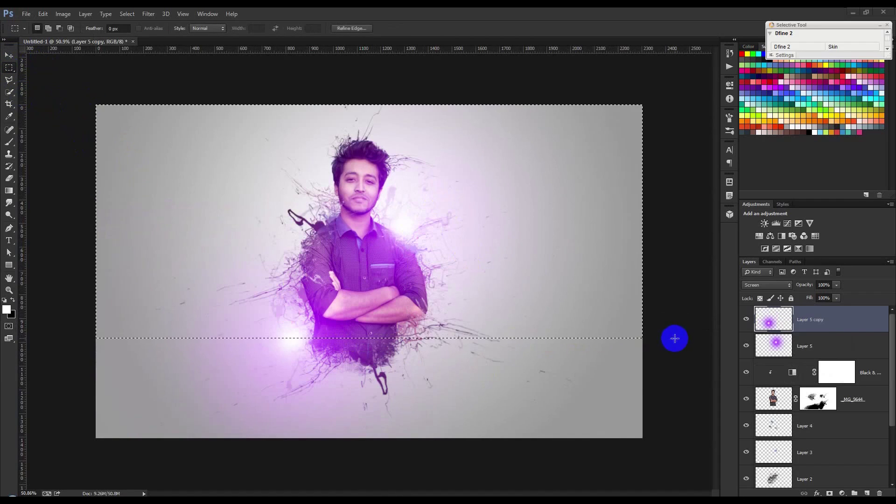
{"action": "key", "text": "Delete"}
{"action": "left_click", "coordinate": [332, 322]}
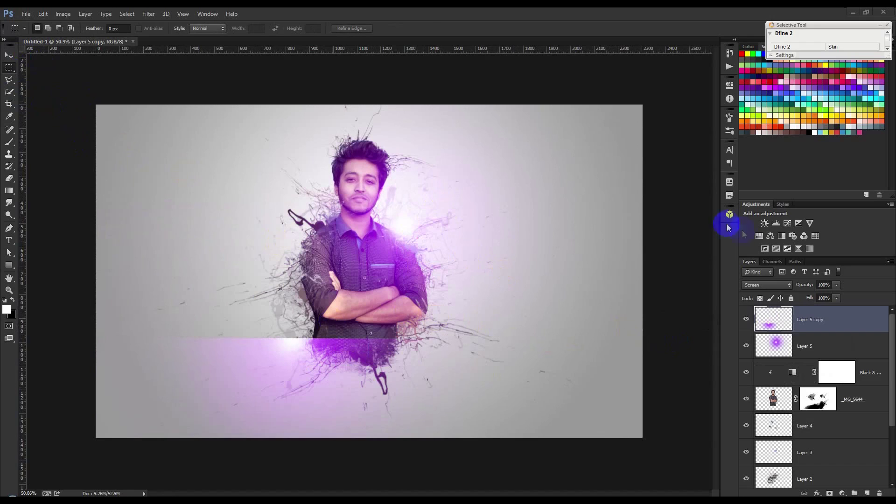
- Squash and rotate the half glow into a narrow diagonal beam and move it across the crossed forearms
{"action": "left_click", "coordinate": [9, 56]}
{"action": "key", "text": "ctrl+t"}
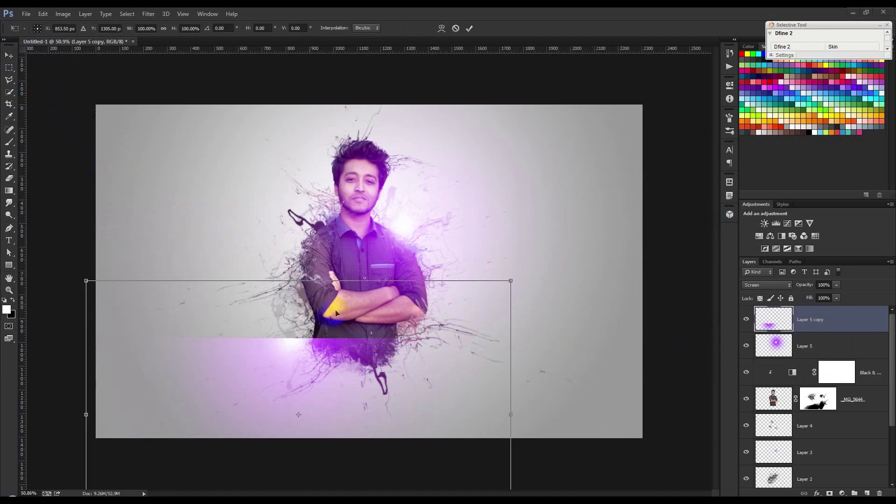
{"action": "left_click_drag", "start_coordinate": [302, 303], "coordinate": [302, 385]}
{"action": "left_click_drag", "start_coordinate": [381, 409], "coordinate": [428, 311]}
{"action": "left_click_drag", "start_coordinate": [447, 369], "coordinate": [370, 379]}
{"action": "left_click", "coordinate": [469, 28]}
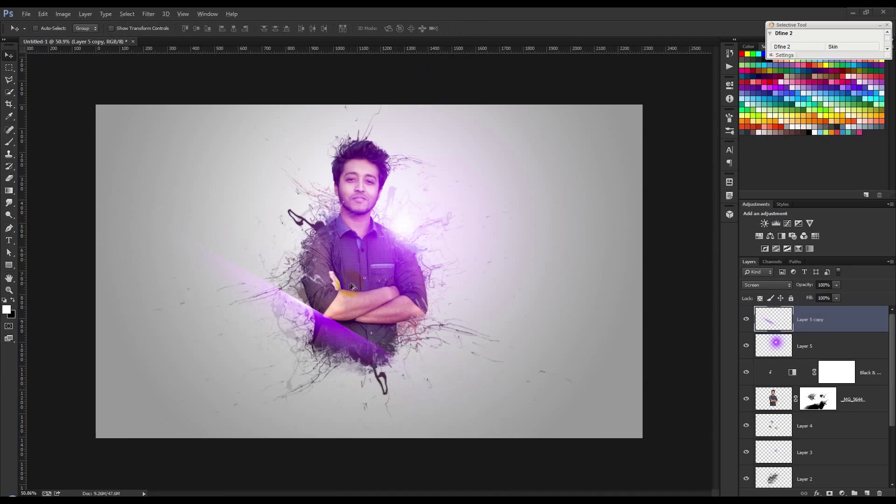
{"action": "scroll", "coordinate": [350, 282], "scroll_direction": "up", "scroll_amount": 2}
{"action": "left_click_drag", "start_coordinate": [357, 329], "coordinate": [430, 318]}
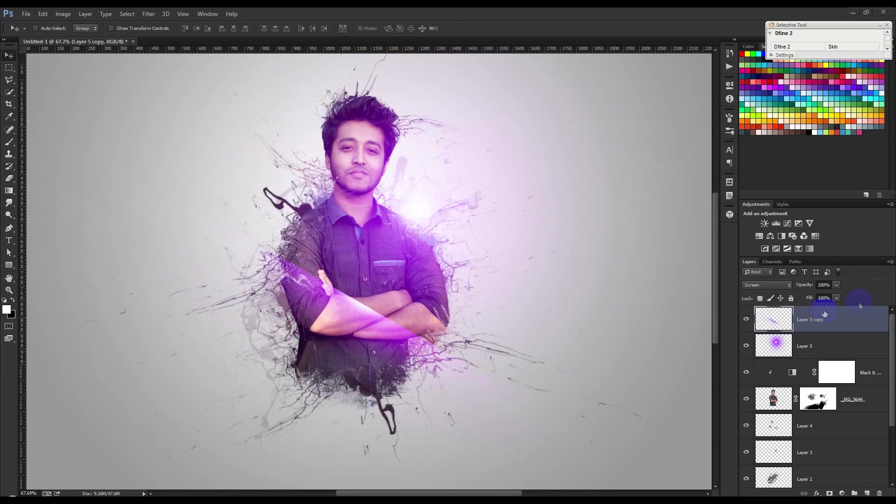
- Compare several blend modes on the diagonal beam, including Pin Light, Subtract and Linear Dodge, and settle on Soft Light
{"action": "left_click", "coordinate": [773, 286]}
{"action": "left_click", "coordinate": [759, 164]}
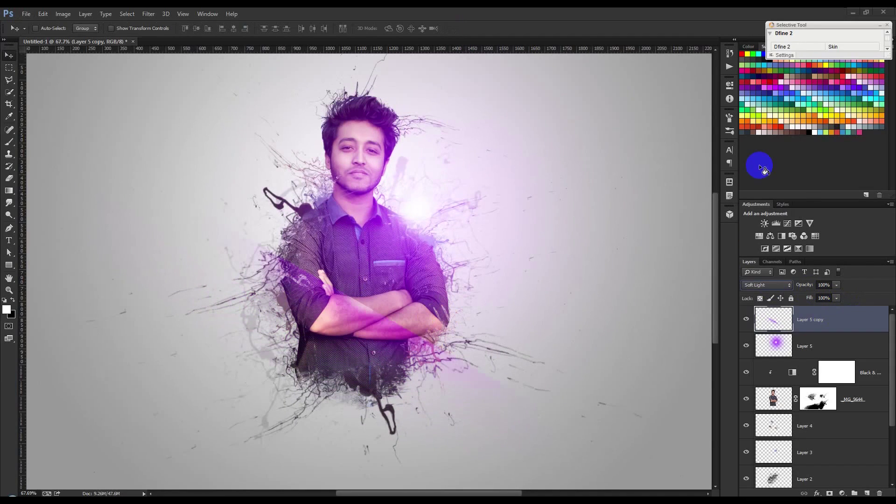
{"action": "scroll", "coordinate": [780, 283], "scroll_direction": "down", "scroll_amount": 7}
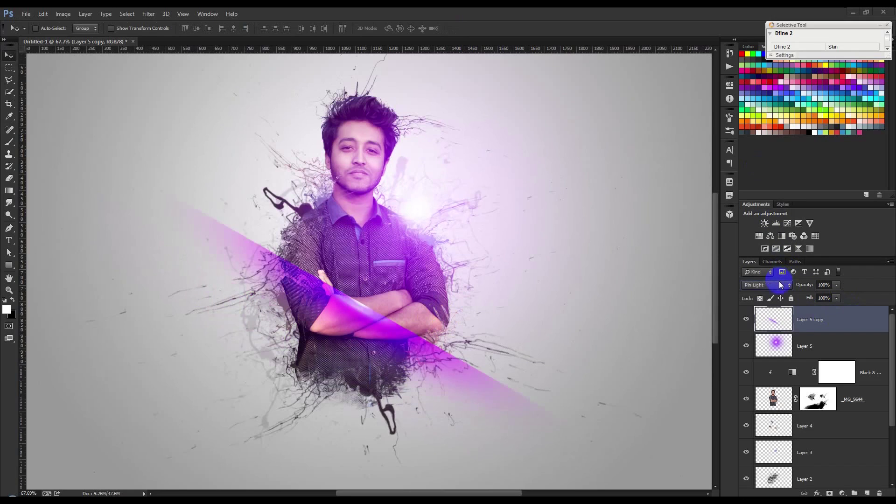
{"action": "scroll", "coordinate": [778, 283], "scroll_direction": "down", "scroll_amount": 1}
{"action": "left_click", "coordinate": [775, 286]}
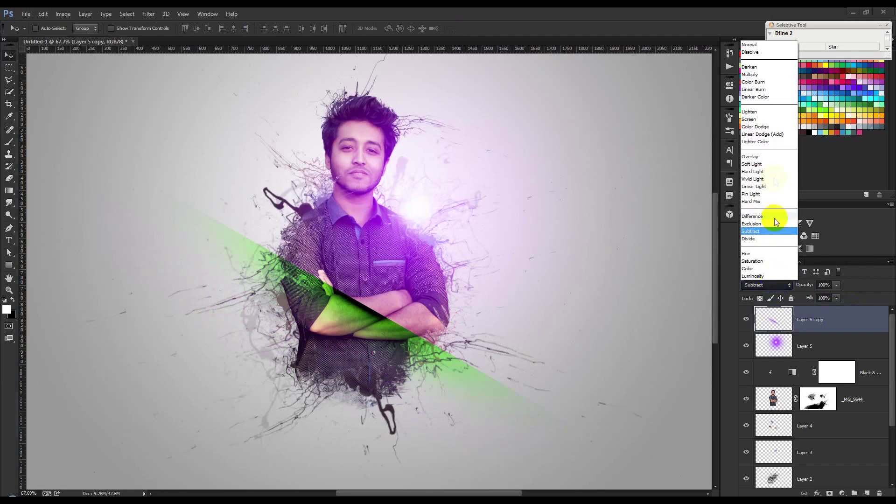
{"action": "left_click", "coordinate": [772, 127]}
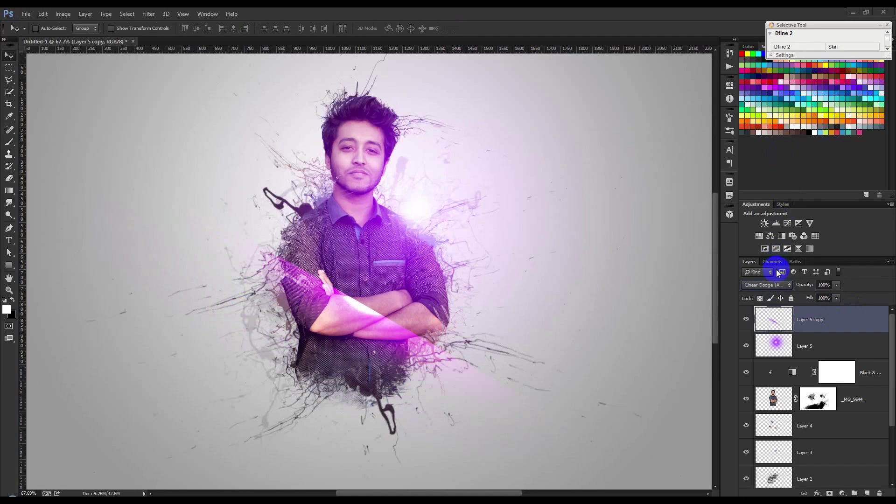
{"action": "scroll", "coordinate": [777, 272], "scroll_direction": "down", "scroll_amount": 1}
{"action": "scroll", "coordinate": [777, 272], "scroll_direction": "down", "scroll_amount": 2}
{"action": "scroll", "coordinate": [777, 273], "scroll_direction": "up", "scroll_amount": 1}
- Duplicate the beam three times and spread the beams in parallel across the lower torso
{"action": "left_click_drag", "start_coordinate": [473, 315], "coordinate": [449, 393]}
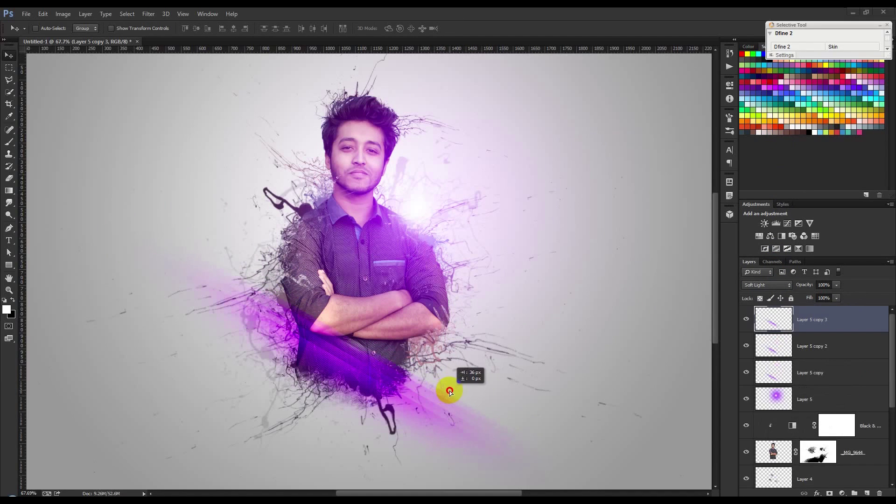
{"action": "key", "text": "ctrl+j"}
{"action": "scroll", "coordinate": [450, 392], "scroll_direction": "down", "scroll_amount": 8}
{"action": "scroll", "coordinate": [449, 392], "scroll_direction": "up", "scroll_amount": 8}
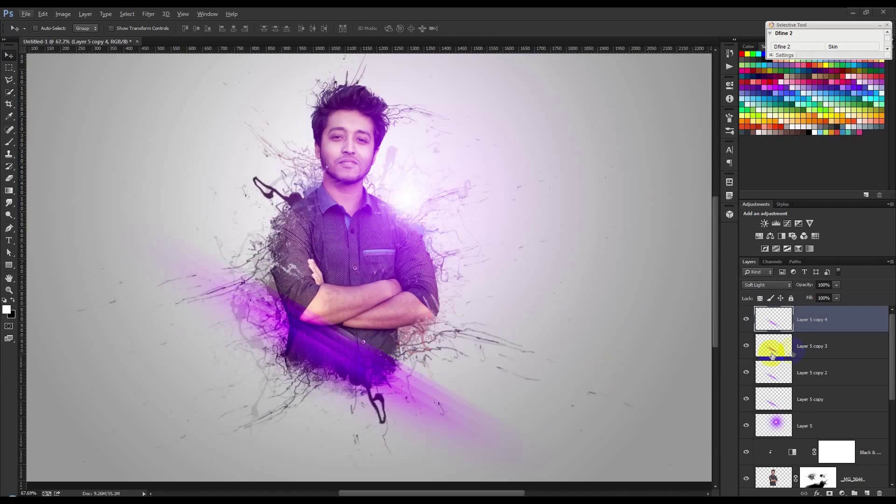
- Select the four beam layers and set their blend mode to Screen and opacity to 26%
{"action": "left_click", "coordinate": [801, 395], "text": "shift"}
{"action": "left_click", "coordinate": [774, 287]}
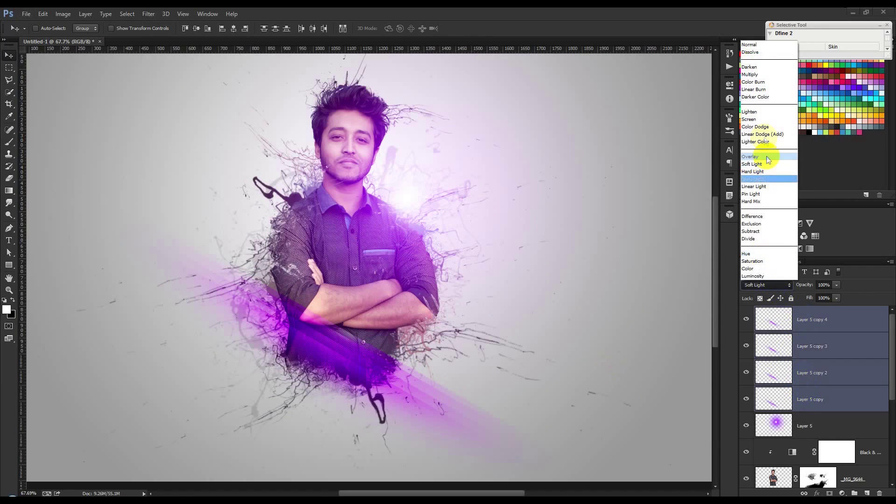
{"action": "left_click", "coordinate": [760, 118]}
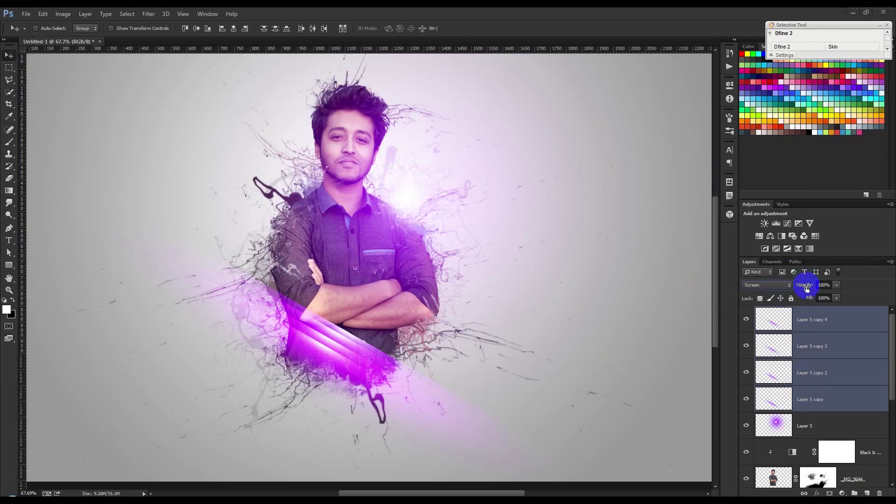
{"action": "type", "text": "23"}
- Duplicate the four selected beams and place the copies diagonally across the chest
{"action": "mouse_move", "coordinate": [503, 376]}
{"action": "left_mouse_down"}
{"action": "mouse_move", "coordinate": [496, 383]}
{"action": "mouse_move", "coordinate": [515, 378]}
{"action": "left_mouse_up"}
{"action": "left_click_drag", "start_coordinate": [458, 387], "coordinate": [500, 311]}
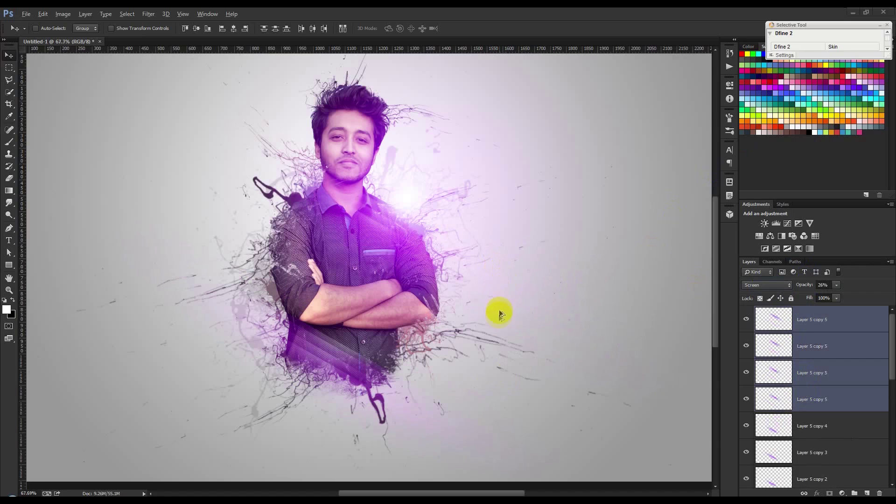
{"action": "scroll", "coordinate": [499, 312], "scroll_direction": "down", "scroll_amount": 4}
{"action": "scroll", "coordinate": [498, 316], "scroll_direction": "down", "scroll_amount": 3}
{"action": "scroll", "coordinate": [498, 319], "scroll_direction": "up", "scroll_amount": 5}
{"action": "scroll", "coordinate": [499, 319], "scroll_direction": "up", "scroll_amount": 1}
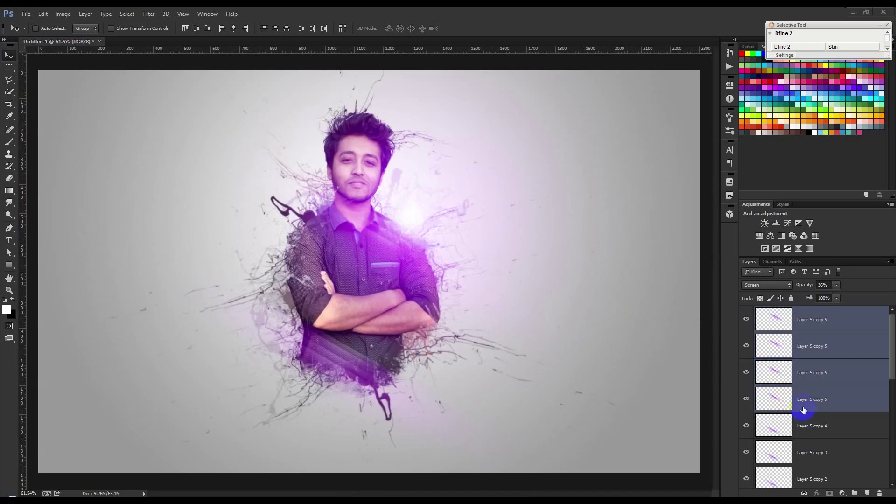
- Merge the four chest beam layers, set the merged layer to Lighten and fine-tune its position
{"action": "key", "text": "ctrl+e"}
{"action": "left_click", "coordinate": [772, 274]}
{"action": "left_click", "coordinate": [786, 285]}
{"action": "left_click", "coordinate": [786, 286]}
{"action": "left_click", "coordinate": [756, 112]}
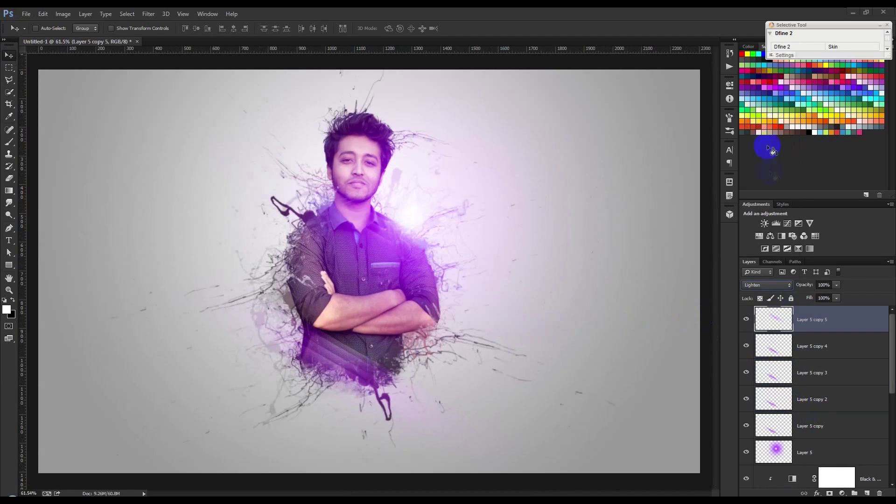
{"action": "mouse_move", "coordinate": [583, 276]}
{"action": "left_mouse_down"}
{"action": "mouse_move", "coordinate": [576, 282]}
{"action": "mouse_move", "coordinate": [585, 281]}
{"action": "left_mouse_up"}
- Merge the four lower beam layers, set the result to Lighten and move it up over the lower torso
{"action": "left_click", "coordinate": [802, 344]}
{"action": "left_click", "coordinate": [815, 426], "text": "shift"}
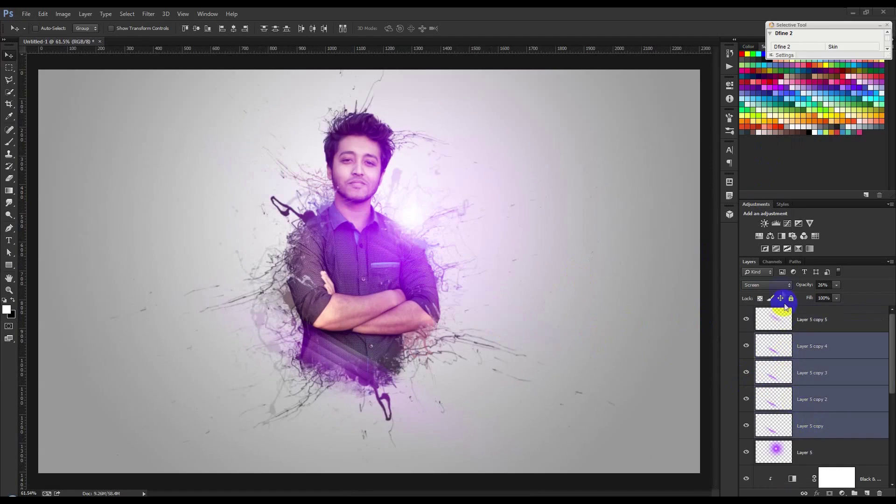
{"action": "key", "text": "ctrl+e"}
{"action": "left_click", "coordinate": [767, 285]}
{"action": "left_click", "coordinate": [758, 114]}
{"action": "left_click_drag", "start_coordinate": [559, 250], "coordinate": [557, 208]}
- Stamp all visible layers into a new merged layer at the top of the stack
{"action": "scroll", "coordinate": [530, 267], "scroll_direction": "down", "scroll_amount": 2}
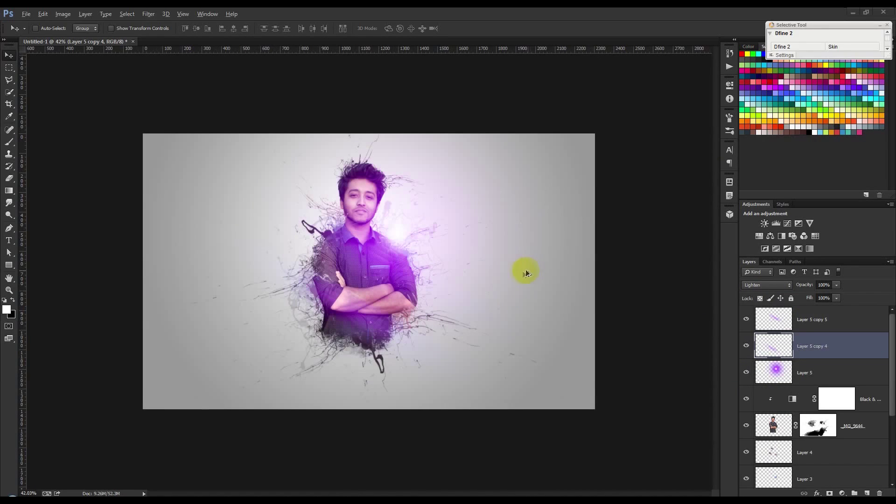
{"action": "scroll", "coordinate": [514, 278], "scroll_direction": "up", "scroll_amount": 2}
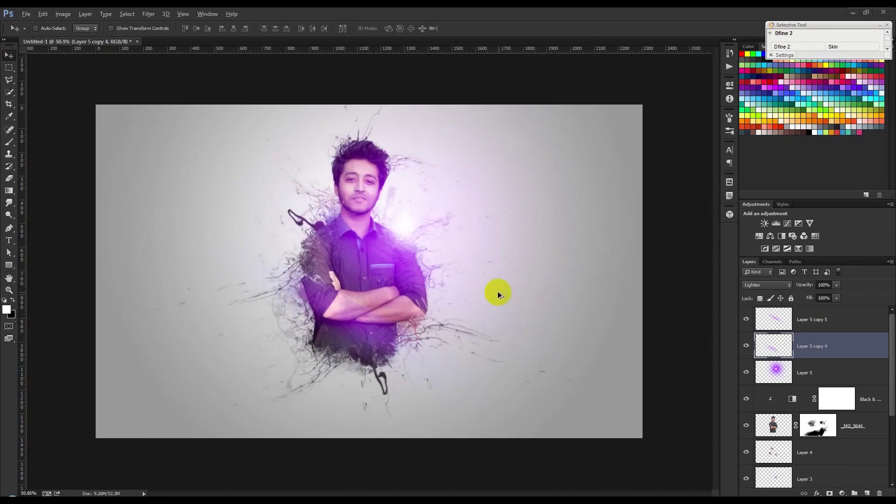
{"action": "left_click", "coordinate": [860, 319]}
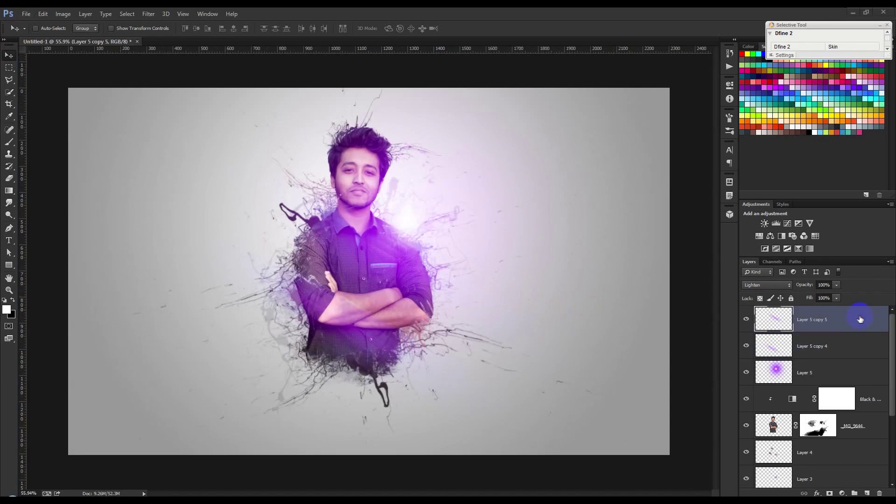
{"action": "key", "text": "ctrl+shift+alt+e"}
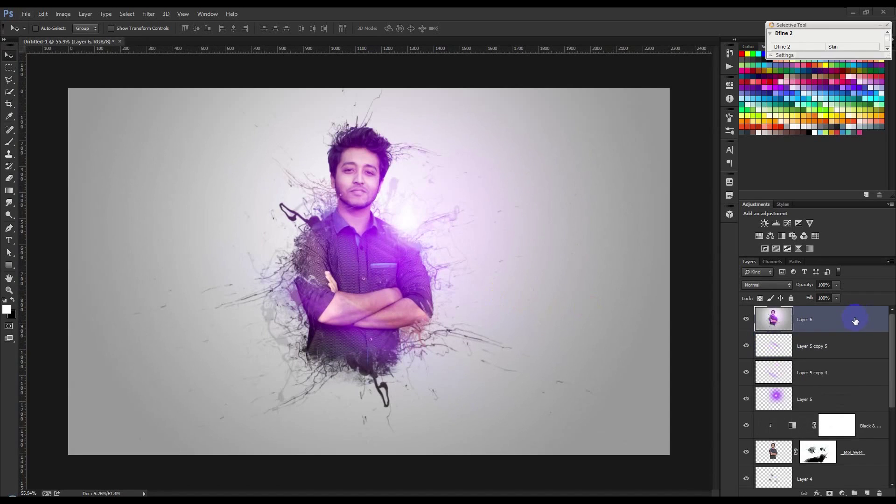
- Apply the Viveza 2 filter to the merged layer with Structure at 42% and Saturation at about -12%
{"action": "left_click", "coordinate": [148, 13]}
{"action": "mouse_move", "coordinate": [170, 227]}
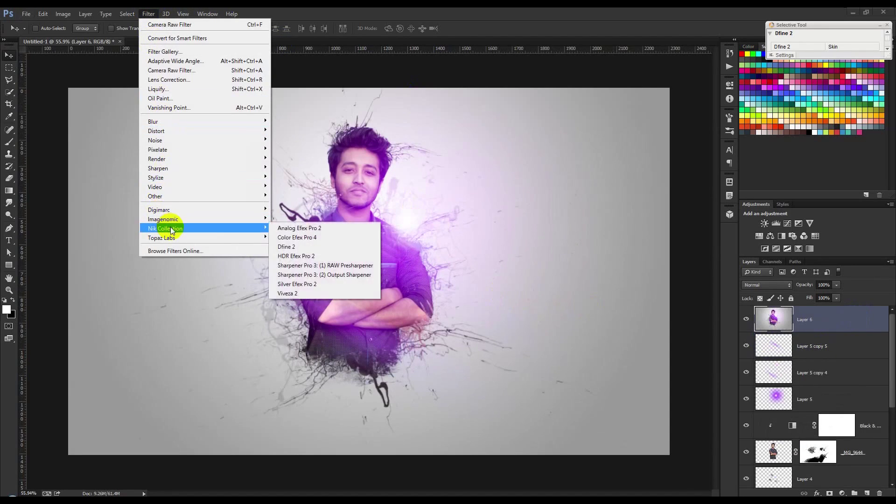
{"action": "left_click", "coordinate": [294, 295]}
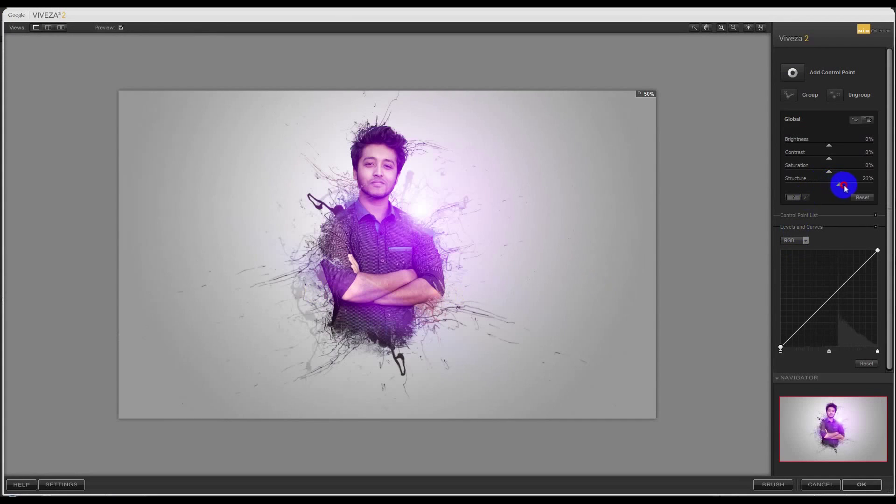
{"action": "left_click_drag", "start_coordinate": [834, 173], "coordinate": [830, 174]}
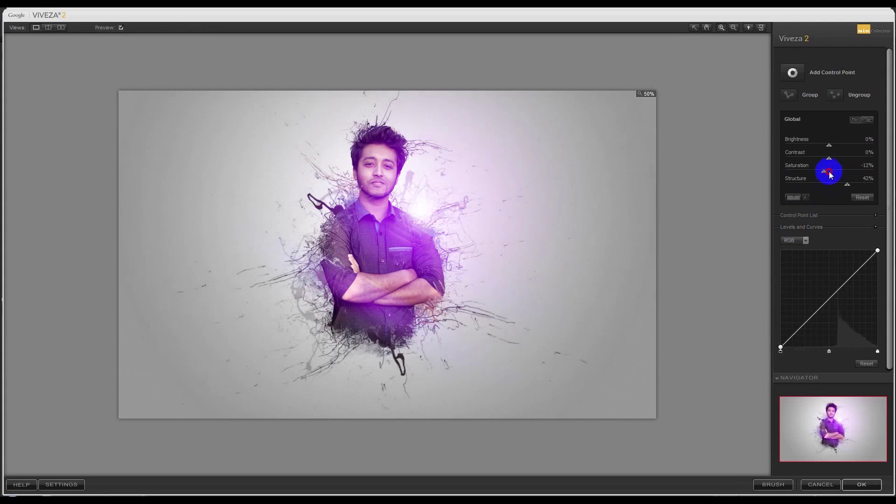
{"action": "left_click", "coordinate": [859, 485]}
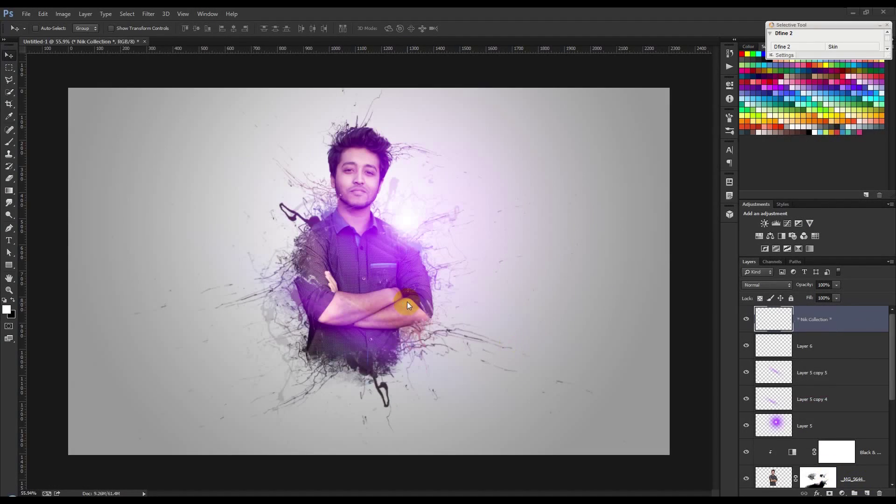
{"action": "key", "text": "ctrl+plus"}
{"action": "key", "text": "ctrl+minus"}
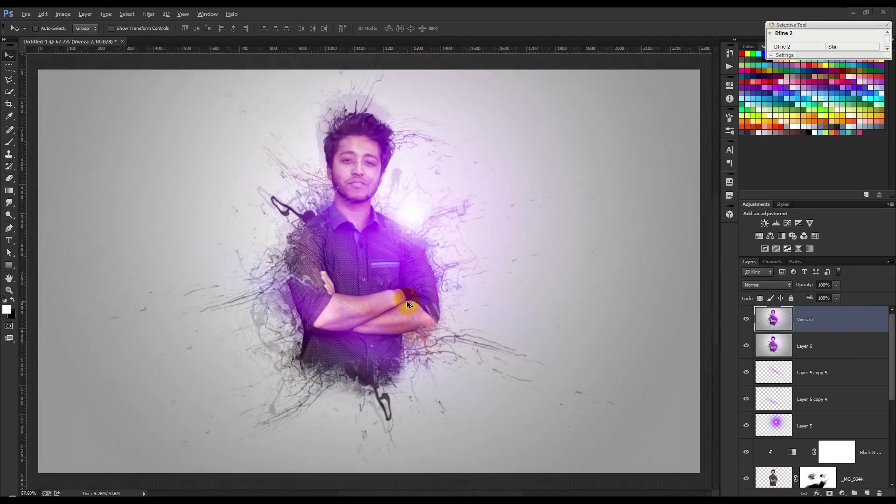
{"action": "key", "text": "ctrl+plus"}
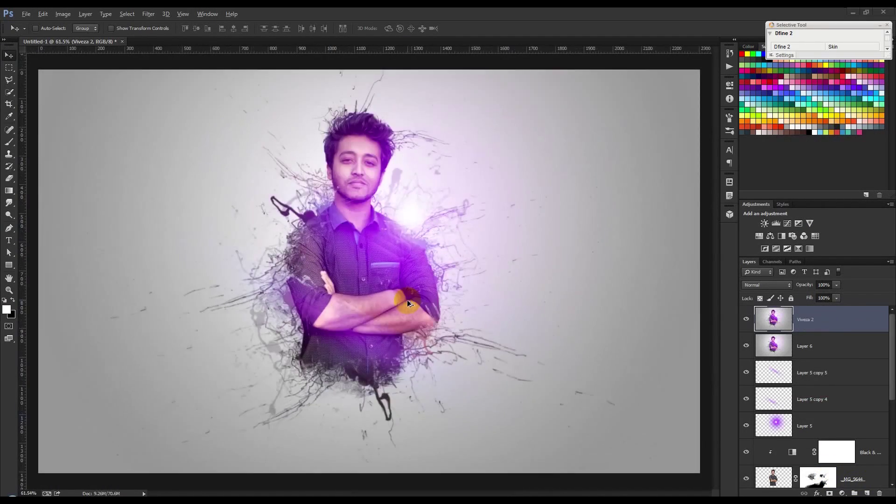